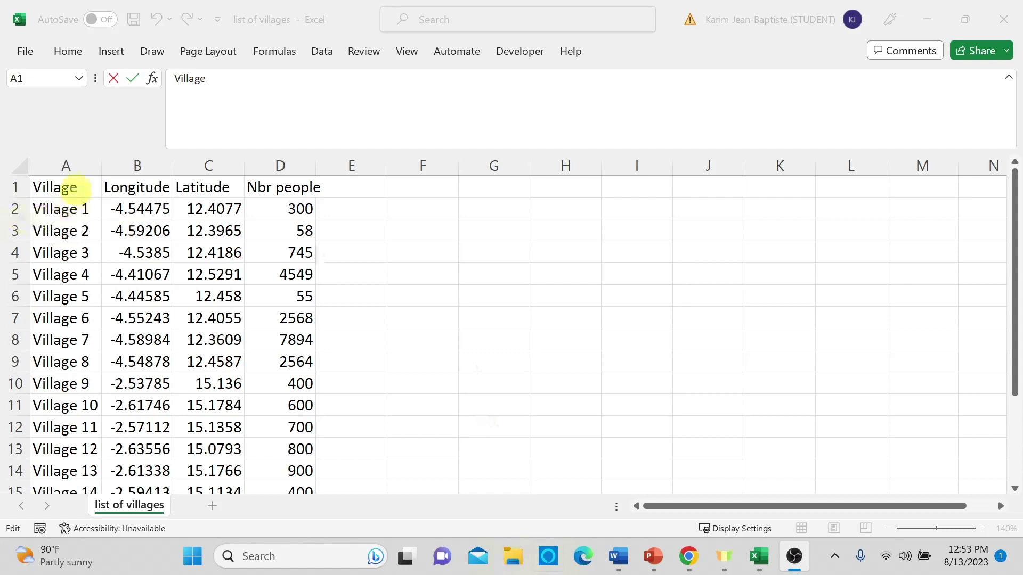
Review the Village, Longitude, Latitude and Nbr people column headers in the list of villages sheet
click(53, 190)
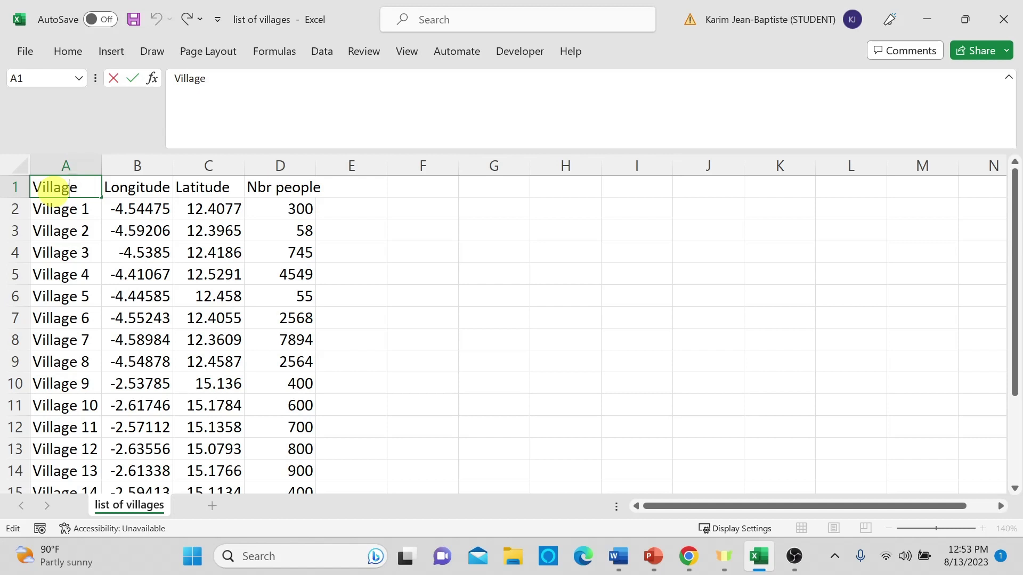
click(137, 186)
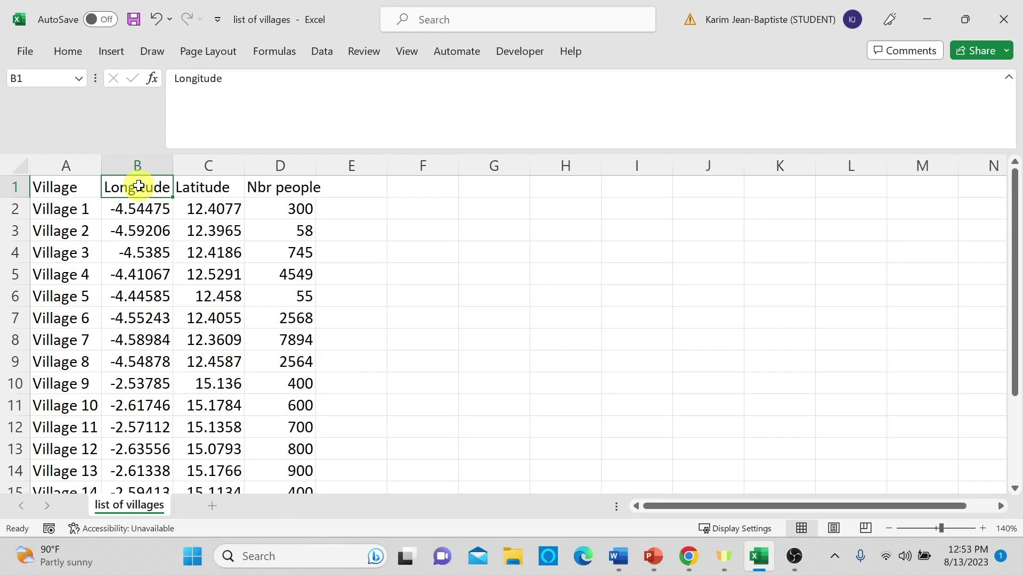
click(195, 188)
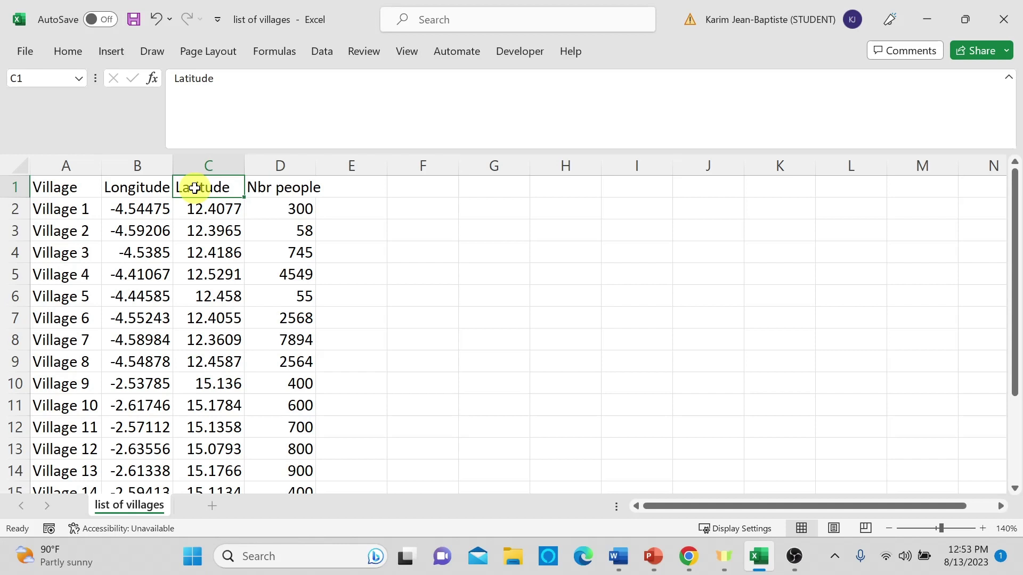
click(272, 186)
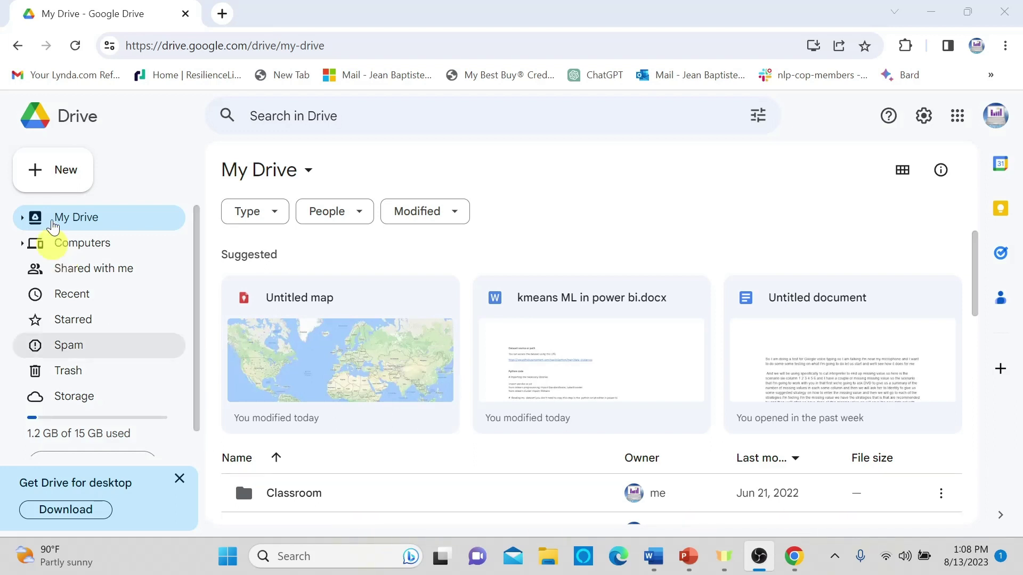
Switch to Google Drive and create a new Google My Maps map
click(50, 174)
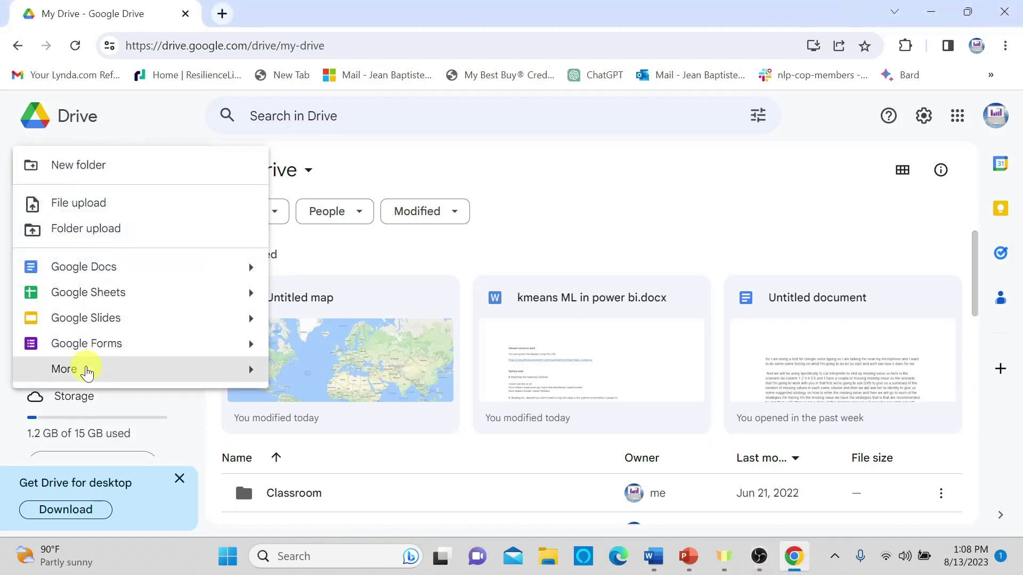
mouse_move(88, 369)
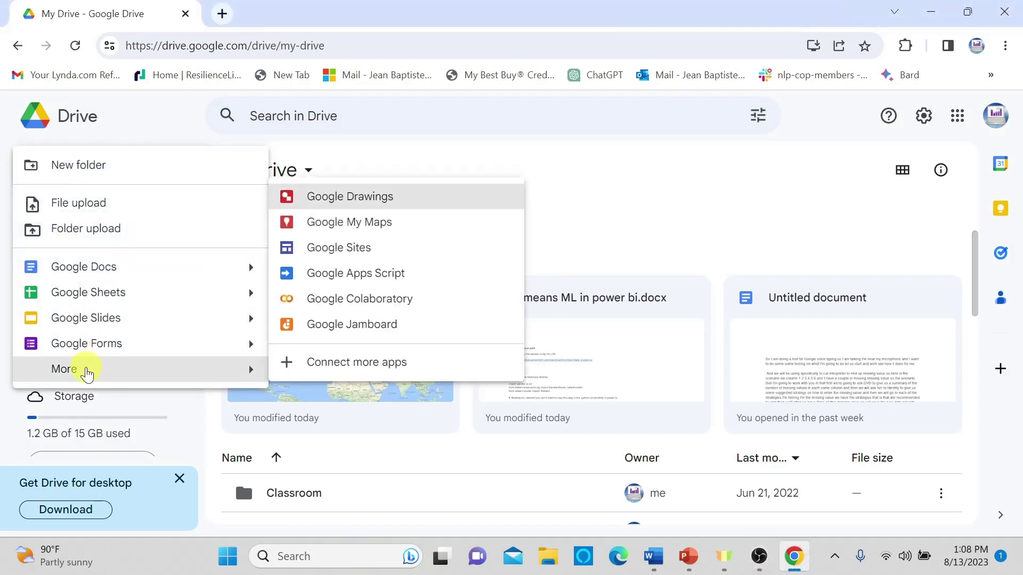
click(339, 231)
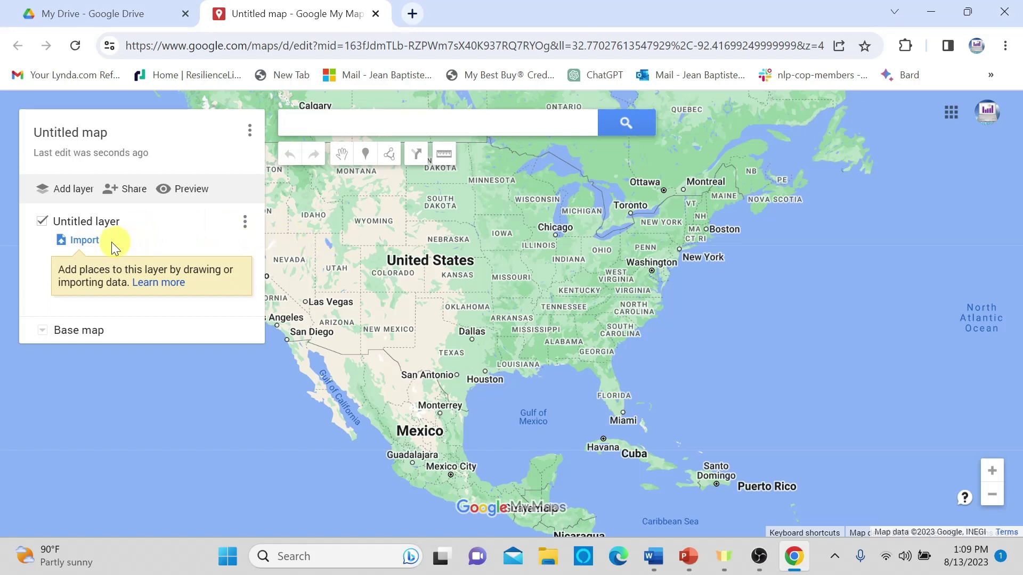
Import the "list of villages" file from the Desktop folder YouTube_Tut > google_map into the untitled layer
click(83, 241)
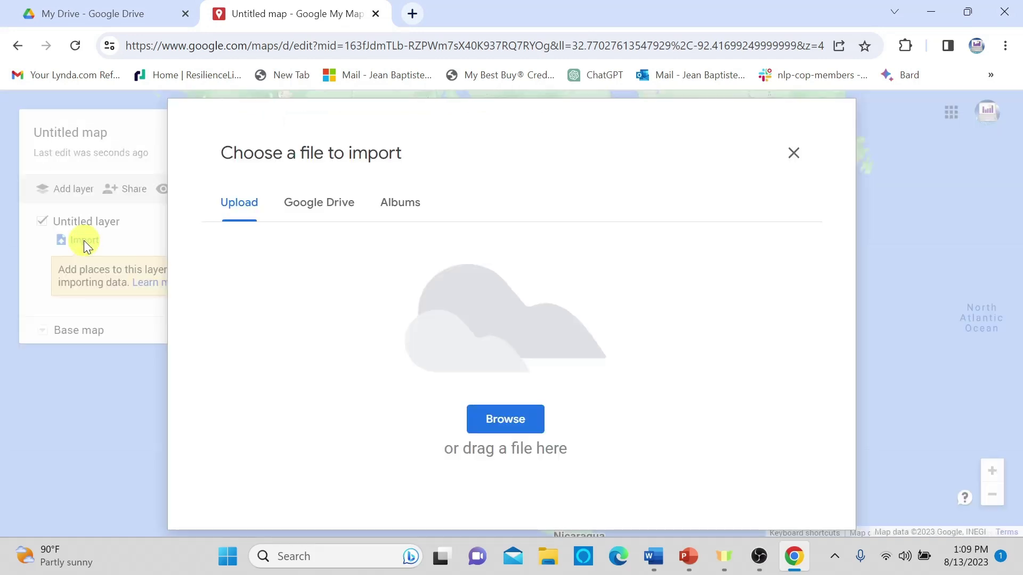
click(497, 421)
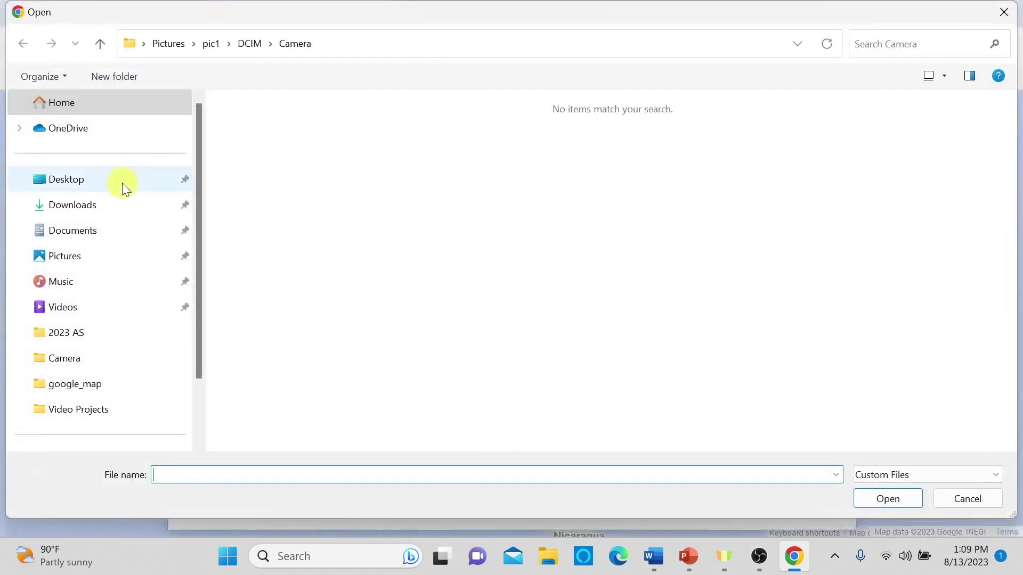
click(78, 180)
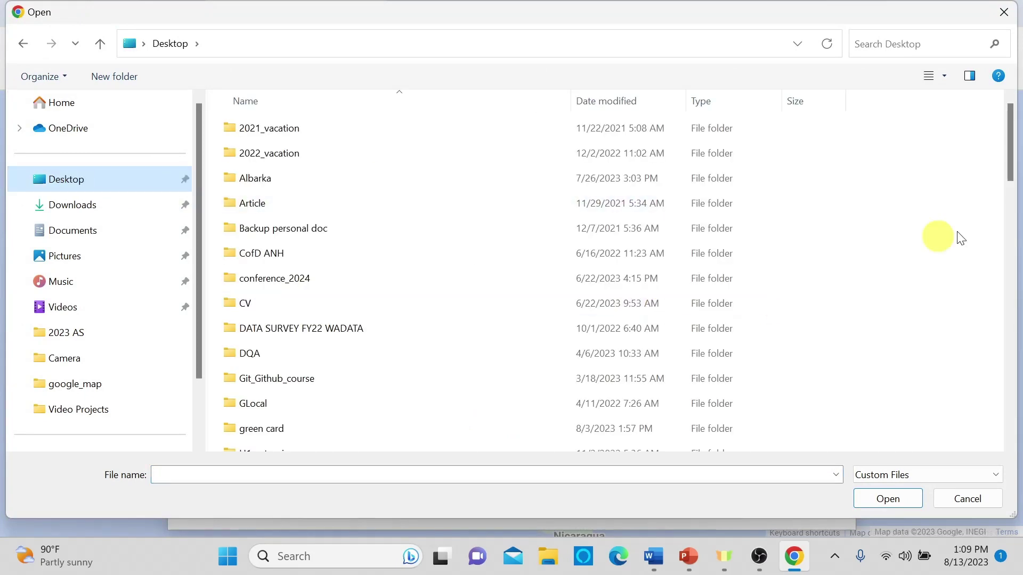
drag(1007, 155, 1011, 285)
click(270, 311)
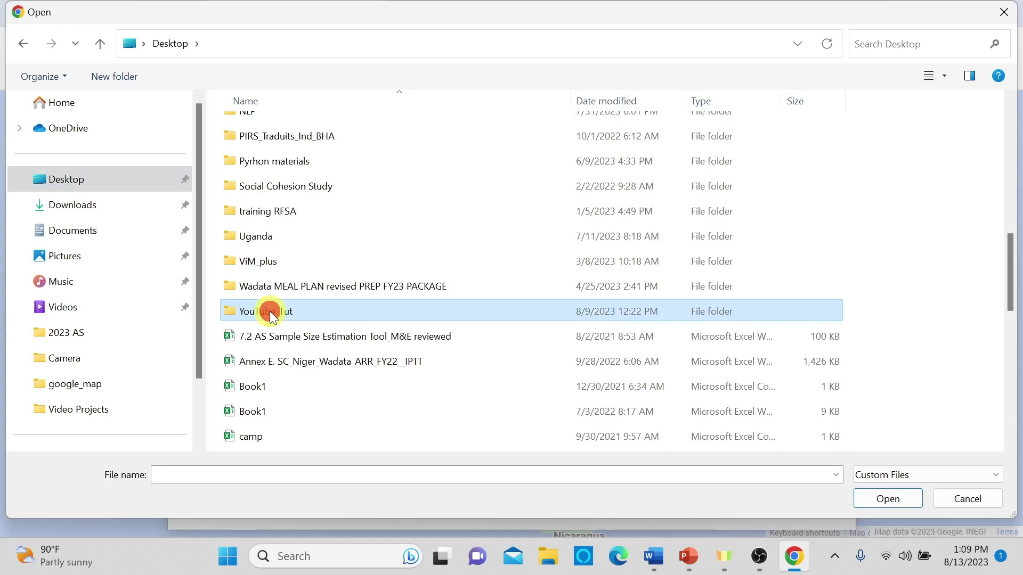
double_click(270, 311)
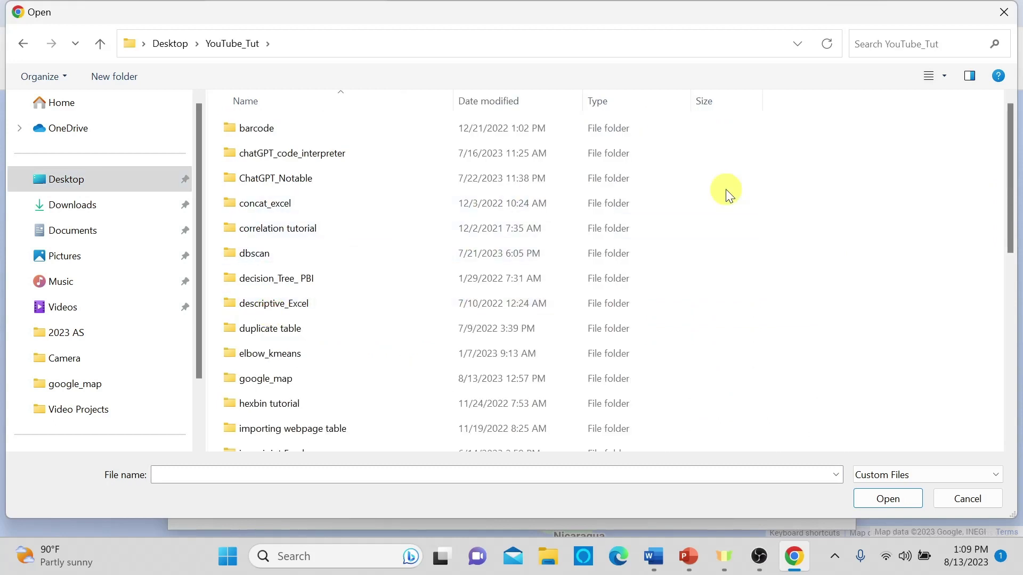
double_click(270, 378)
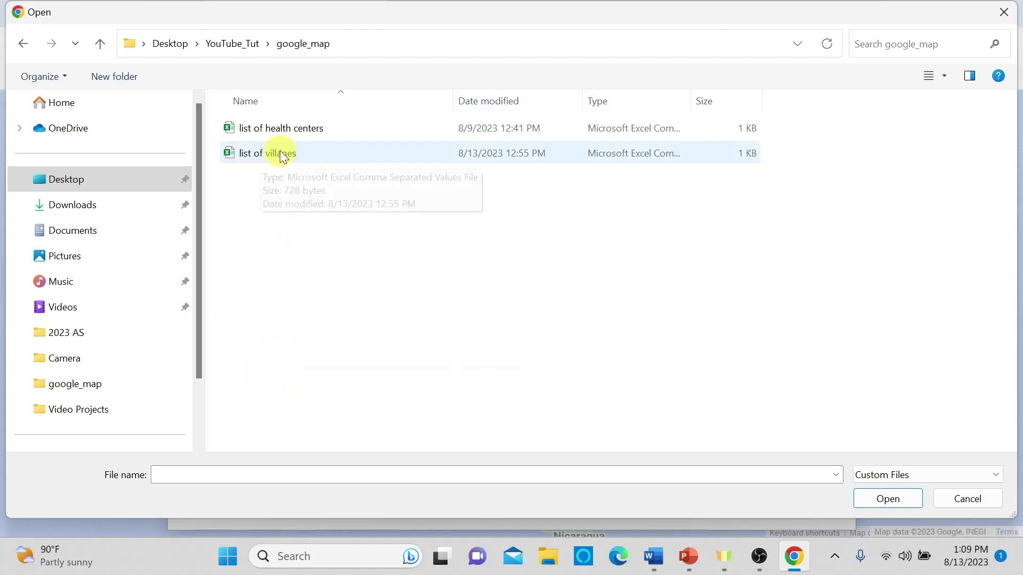
click(252, 155)
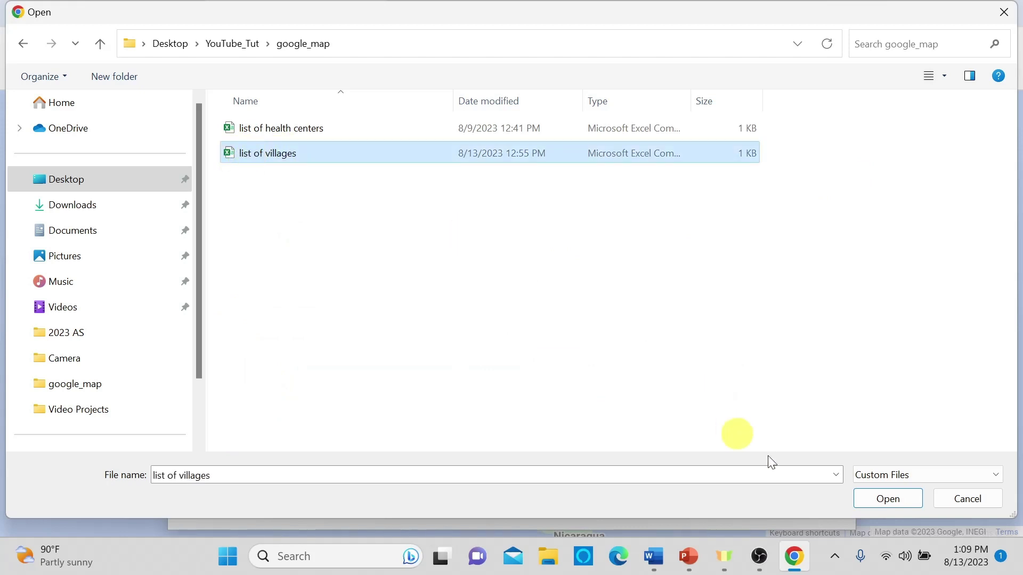
click(886, 505)
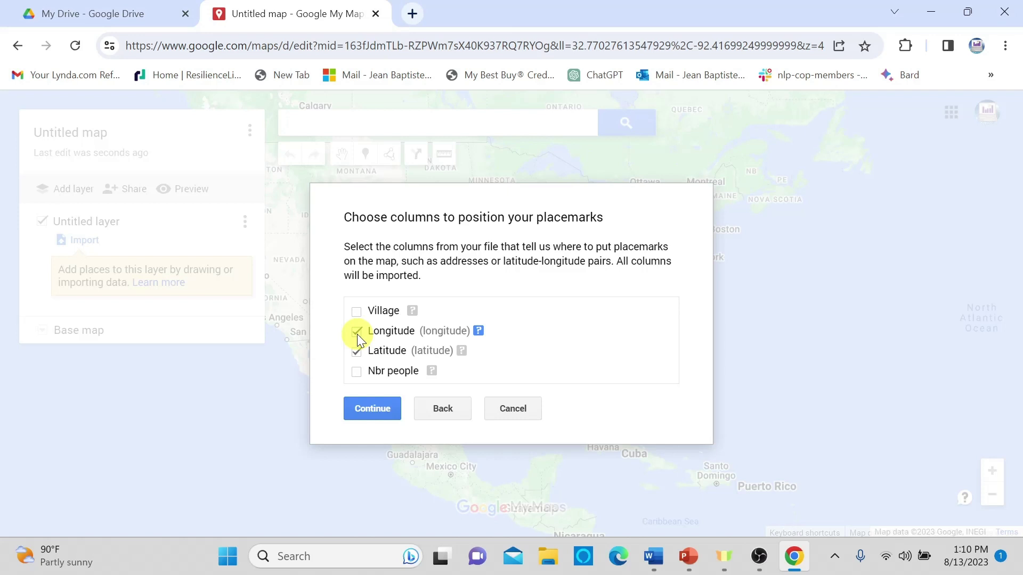
Position the placemarks by the Longitude and Latitude columns and title the markers by the Village column
click(357, 360)
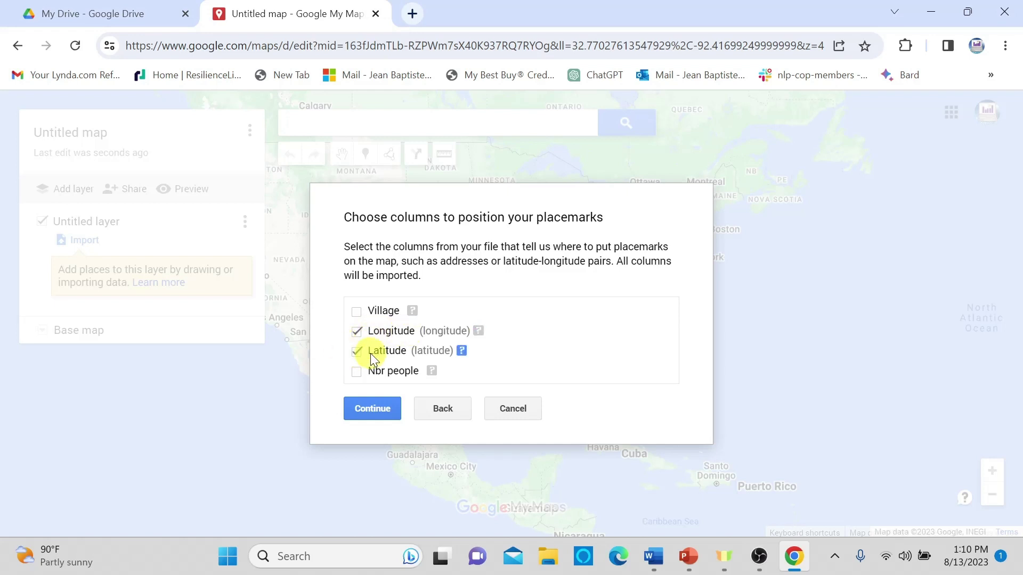
click(367, 409)
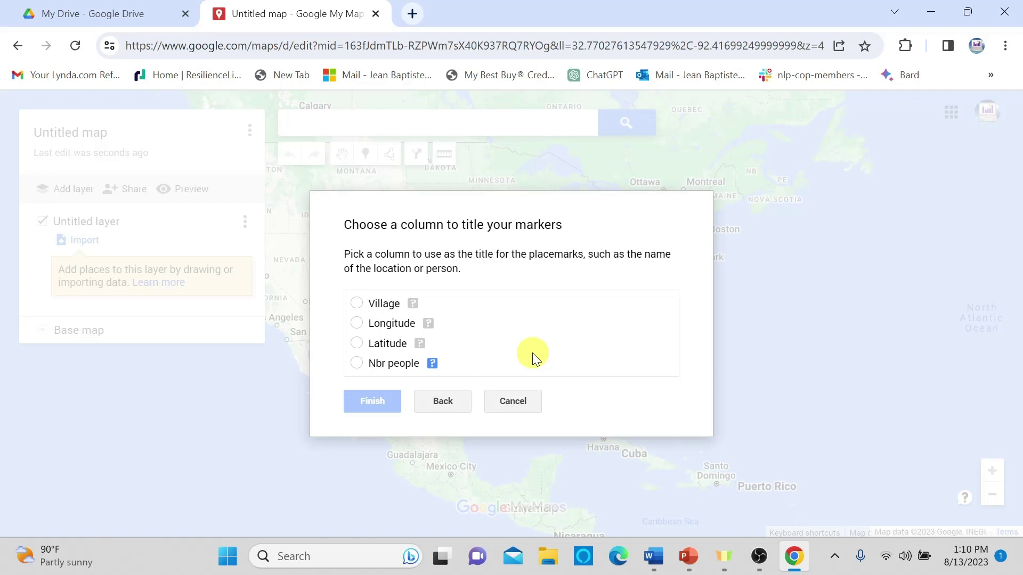
click(357, 303)
click(371, 403)
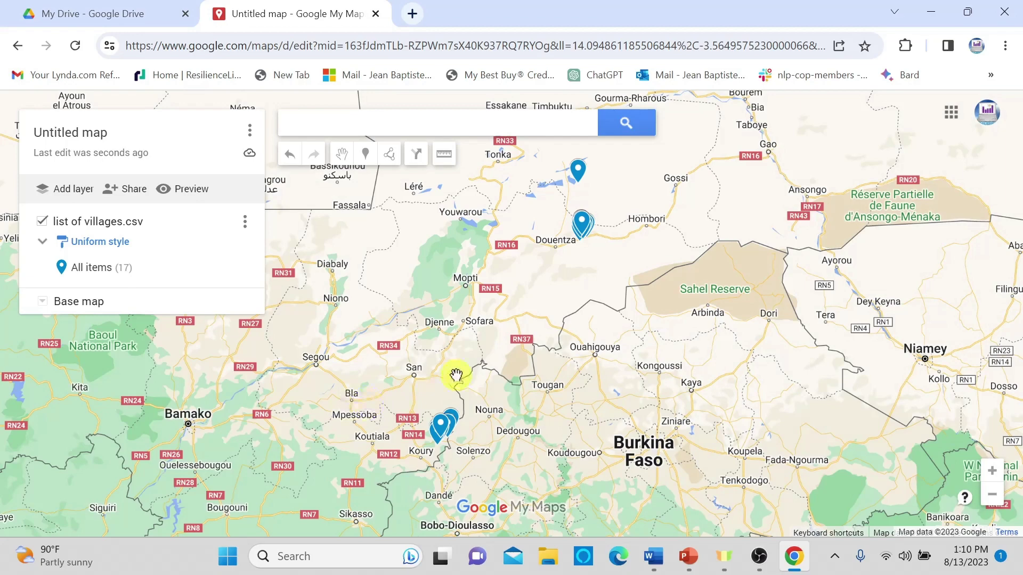
Open the info card of the Village 4 marker in the southern cluster, near Sinhoin on the border
click(992, 471)
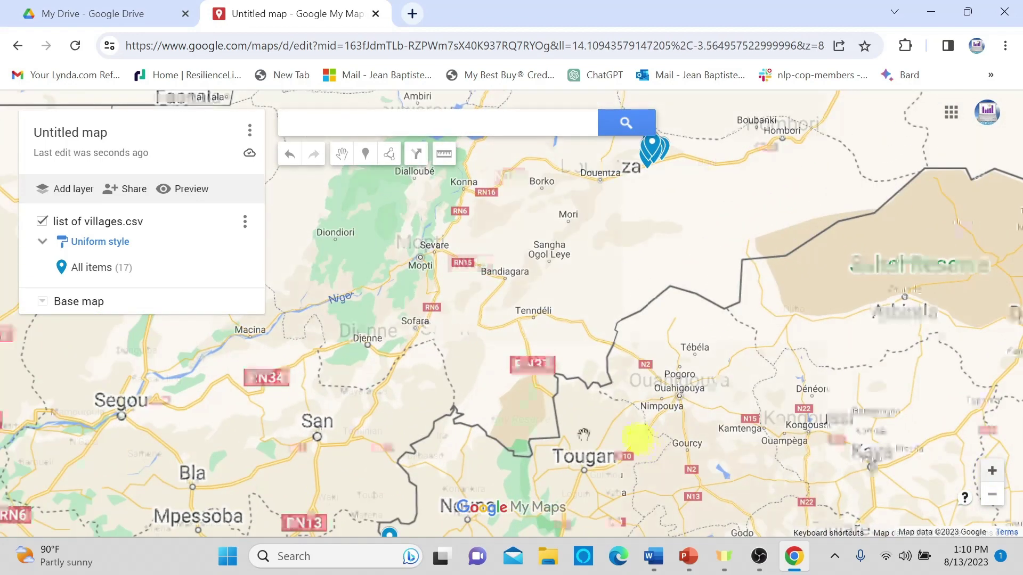
drag(484, 418, 561, 258)
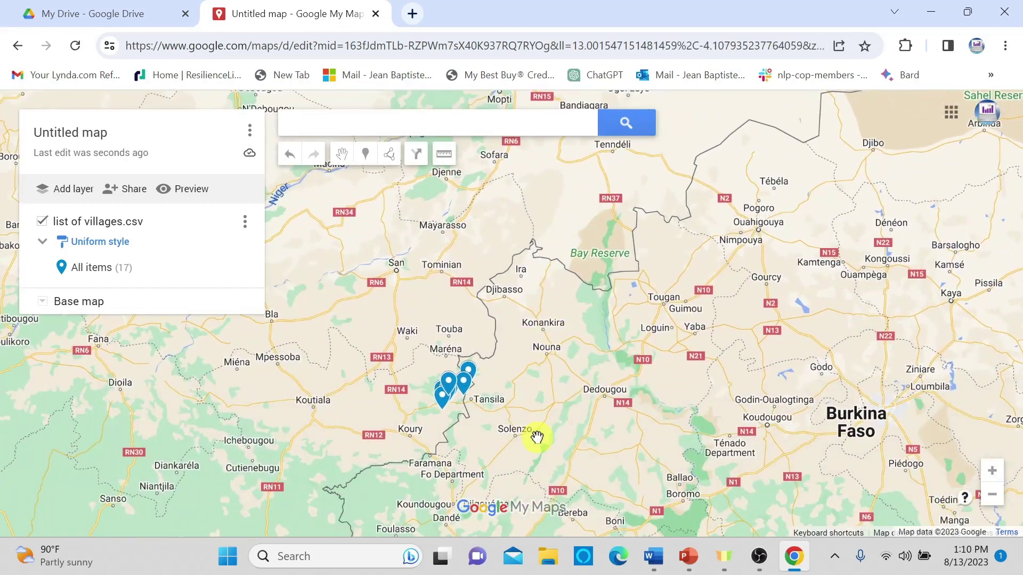
scroll(543, 433, up, 3)
drag(475, 382, 617, 373)
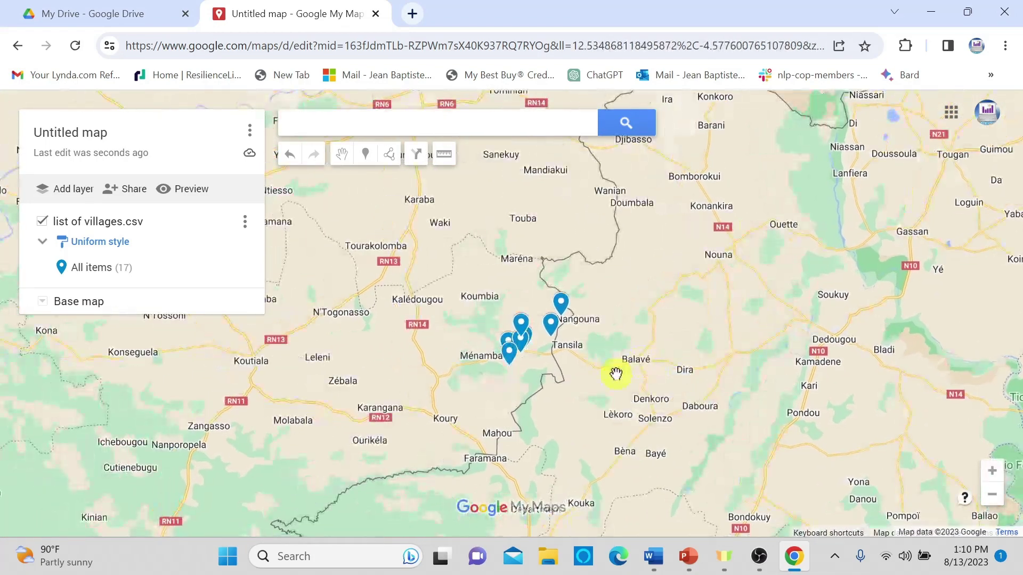
scroll(538, 349, up, 3)
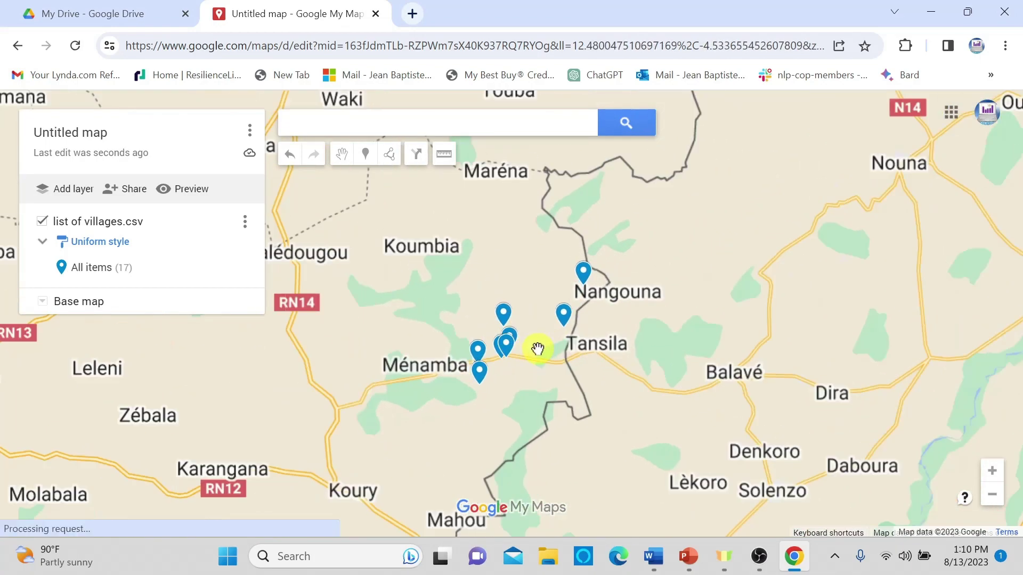
scroll(415, 308, up, 3)
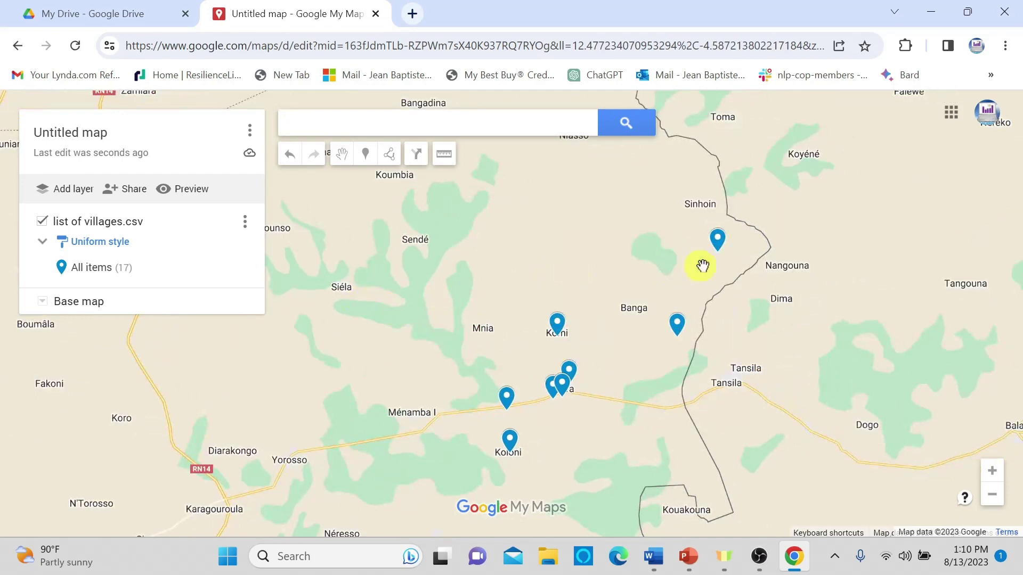
click(718, 239)
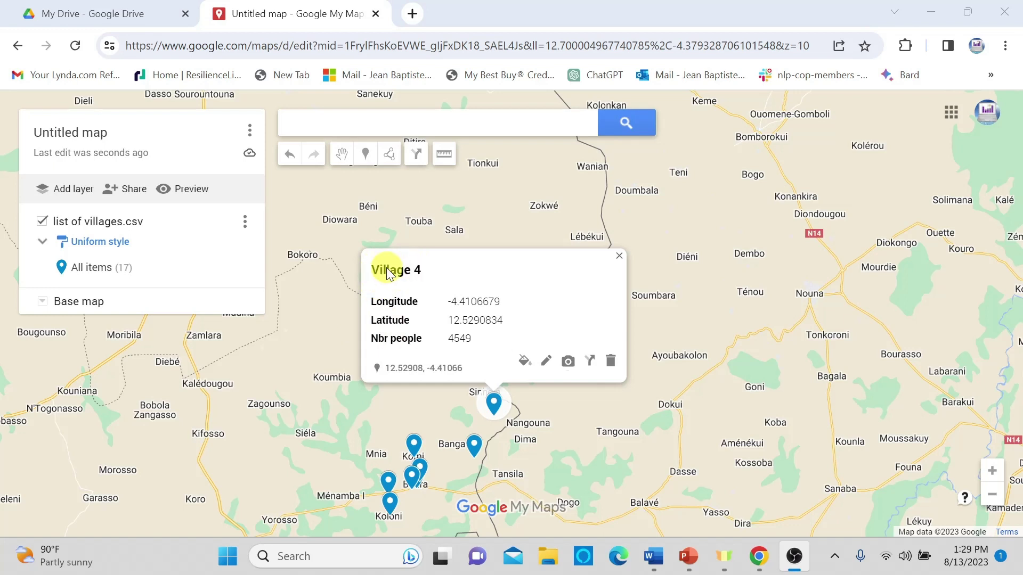
Hide the Latitude and Longitude fields on the Village 4 info card, save the change and close the card
click(547, 367)
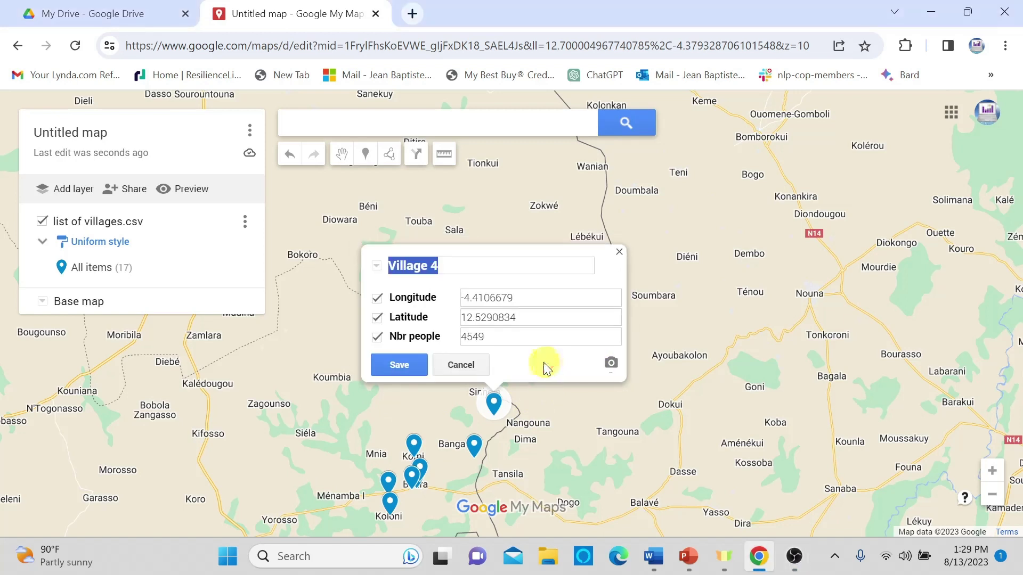
click(378, 319)
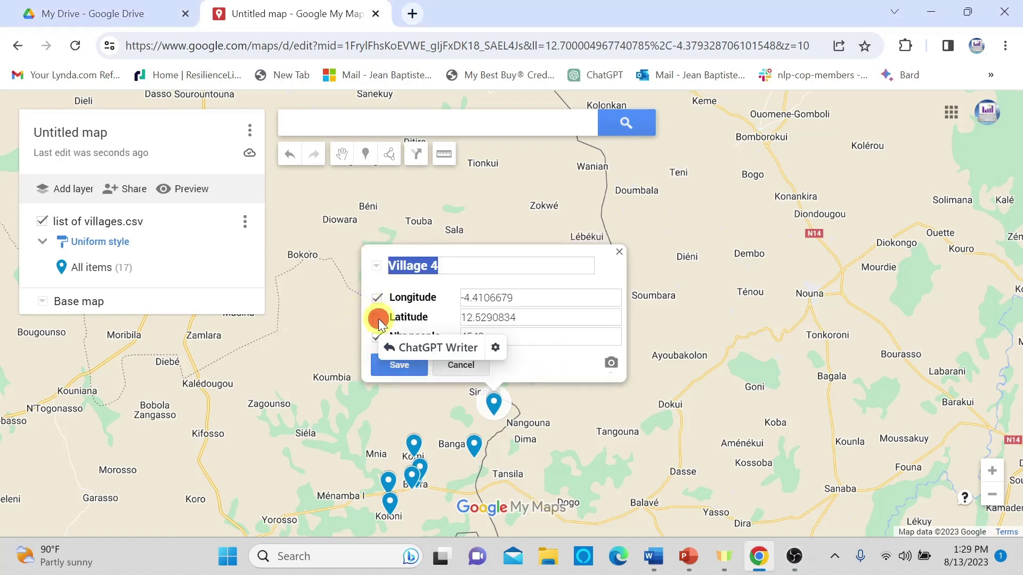
click(377, 298)
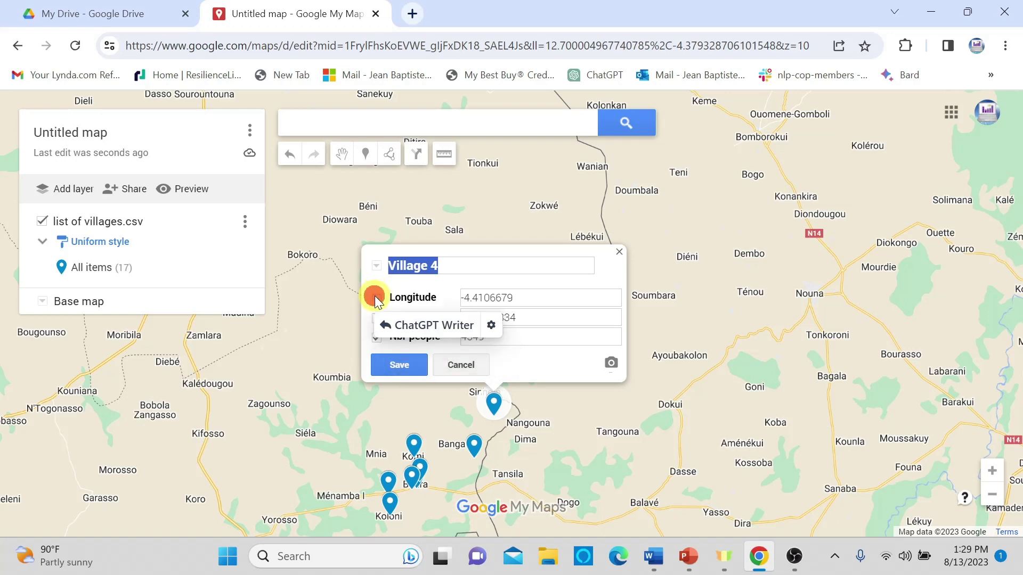
click(400, 366)
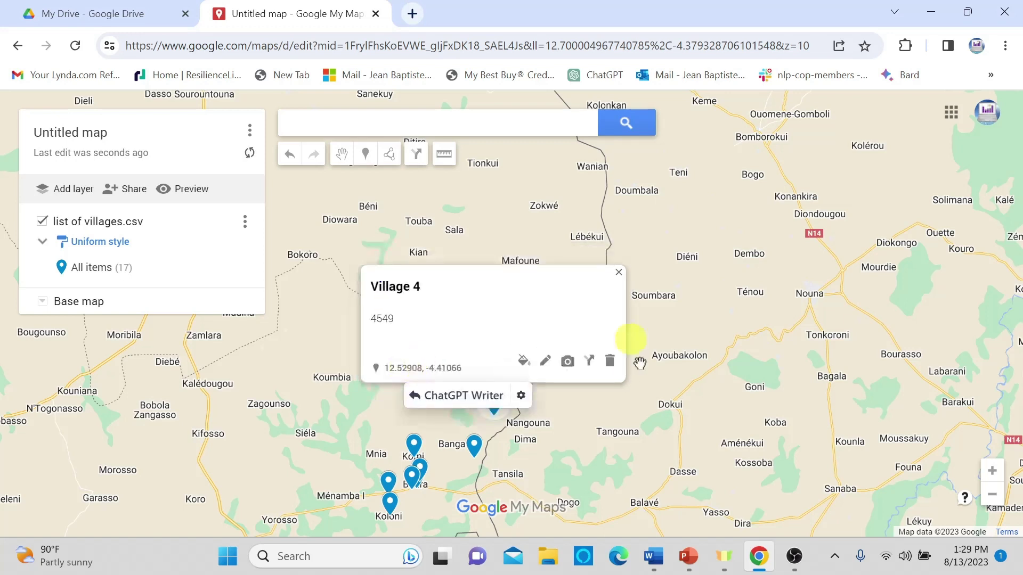
click(656, 458)
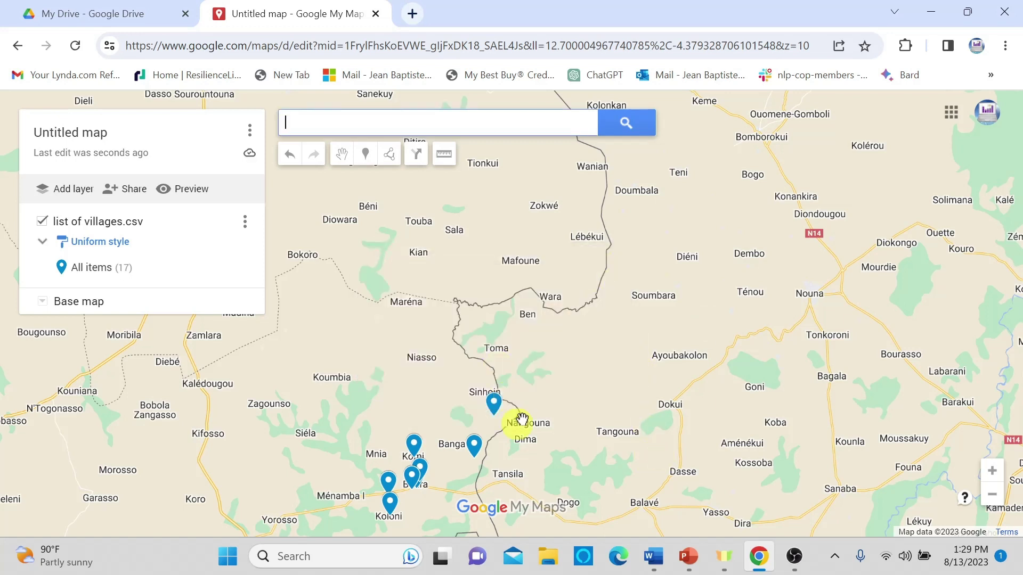
Check the info cards of the Village 5, Village 2 and Village 7 markers in the southern cluster
drag(491, 419, 568, 274)
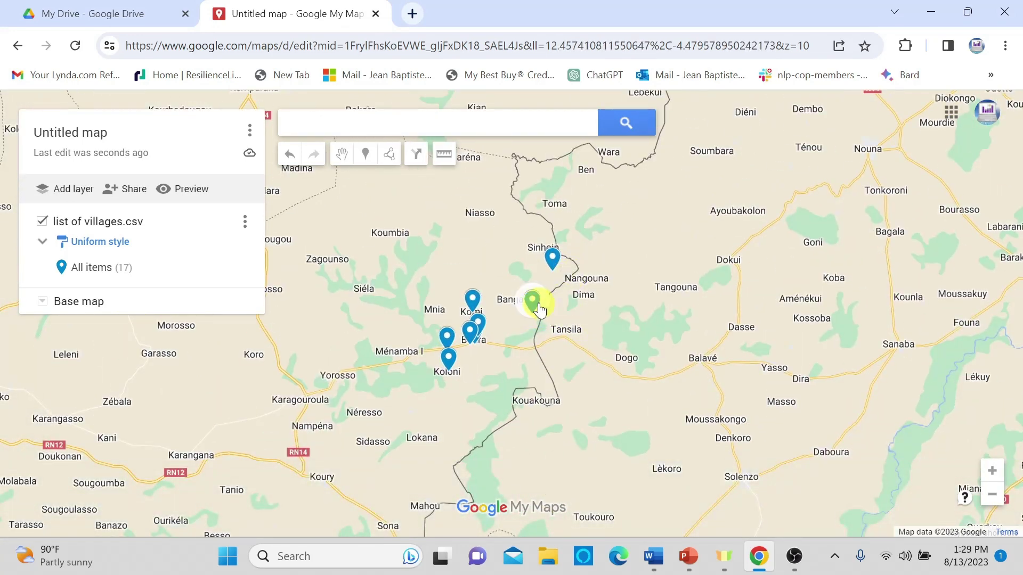
click(534, 305)
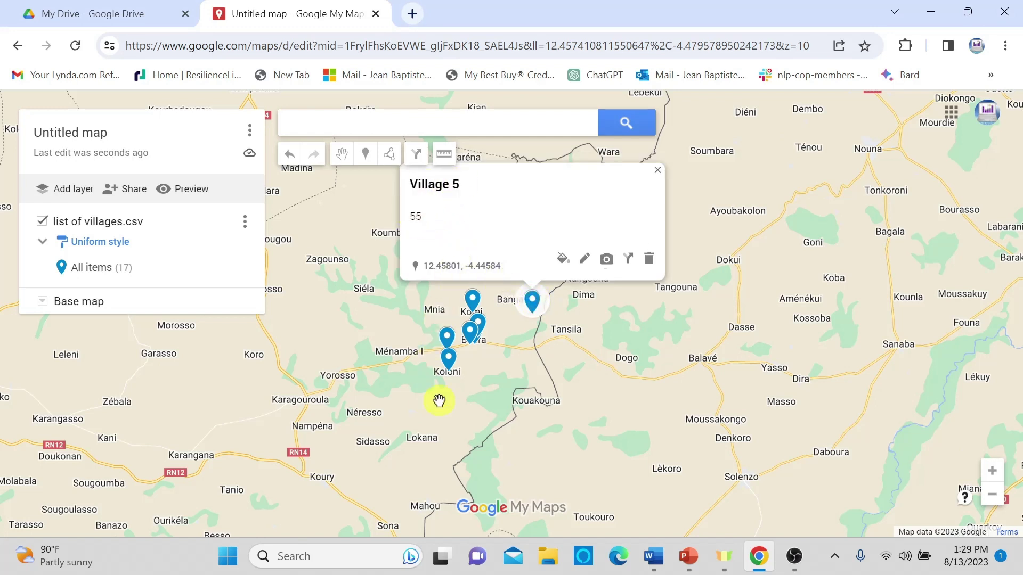
scroll(495, 369, up, 1)
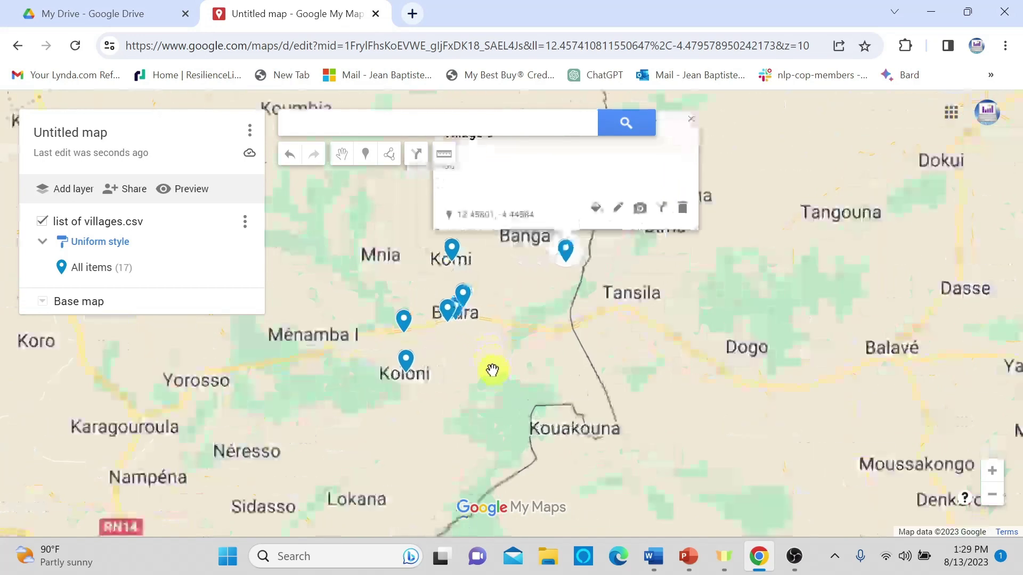
double_click(471, 366)
scroll(648, 362, down, 1)
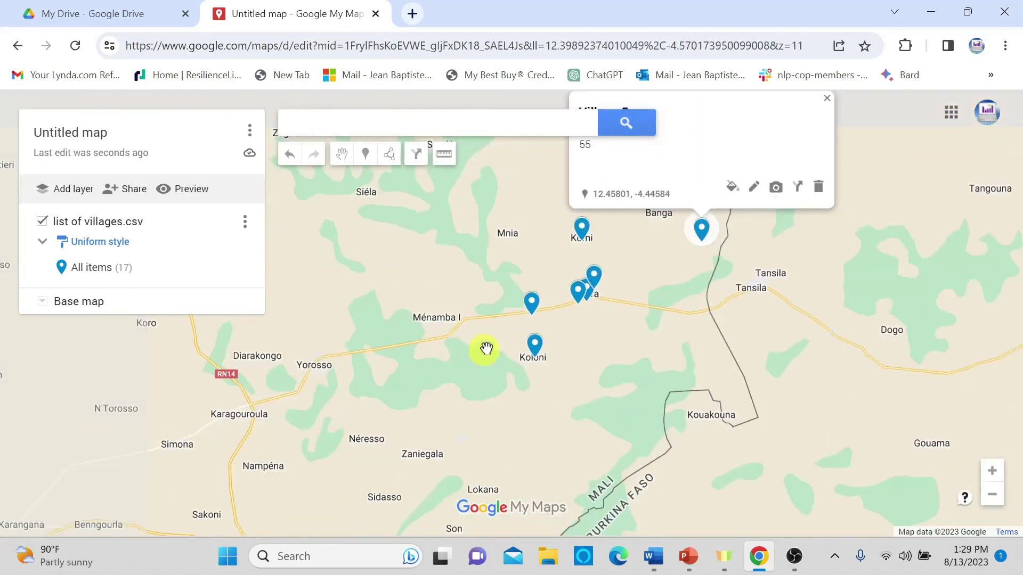
click(531, 302)
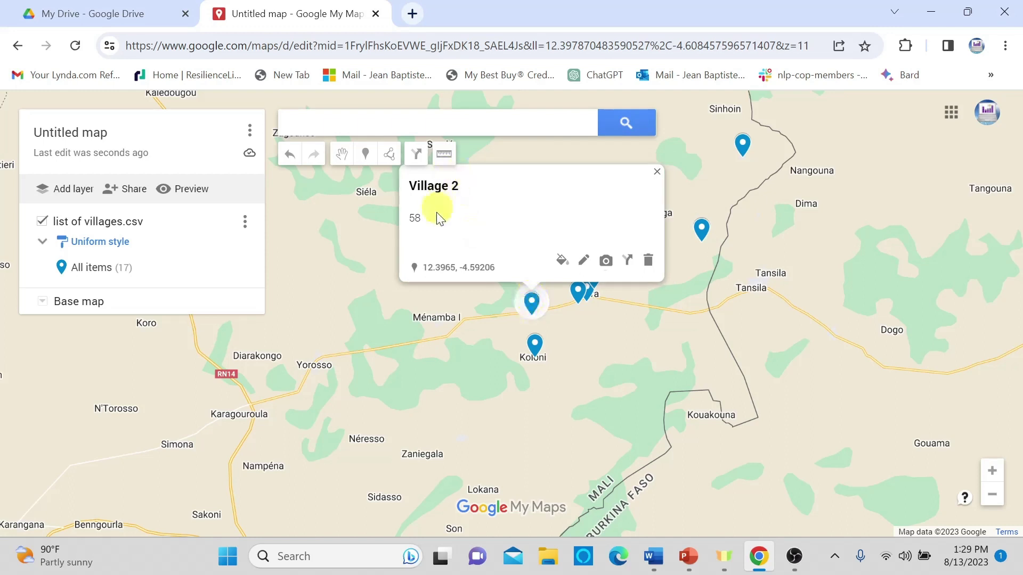
click(535, 348)
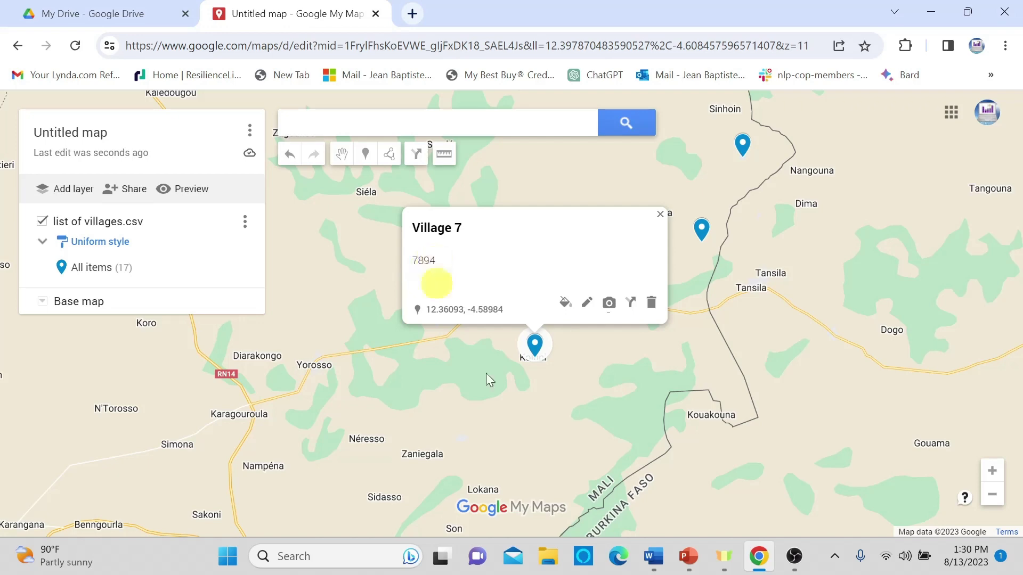
Change the icon of all items in the layer to the house symbol and colour it orange-red, starting from the Village 8 marker
click(553, 417)
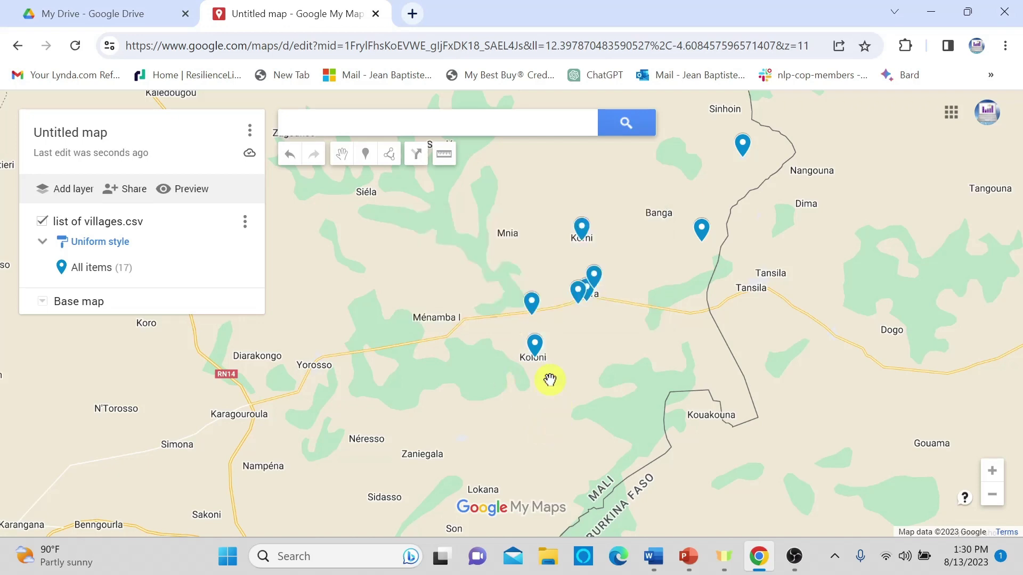
scroll(623, 322, down, 2)
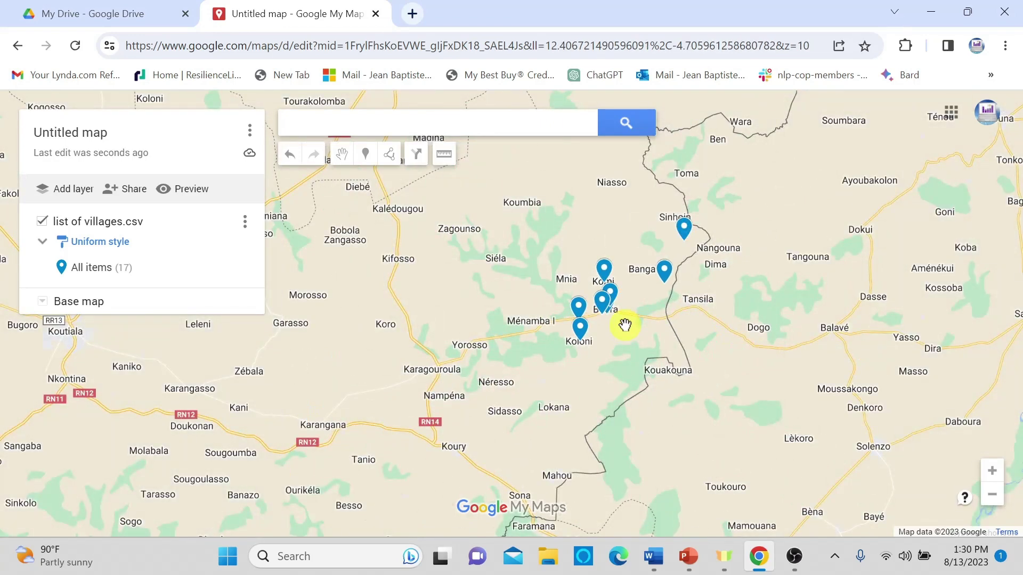
drag(661, 318, 603, 366)
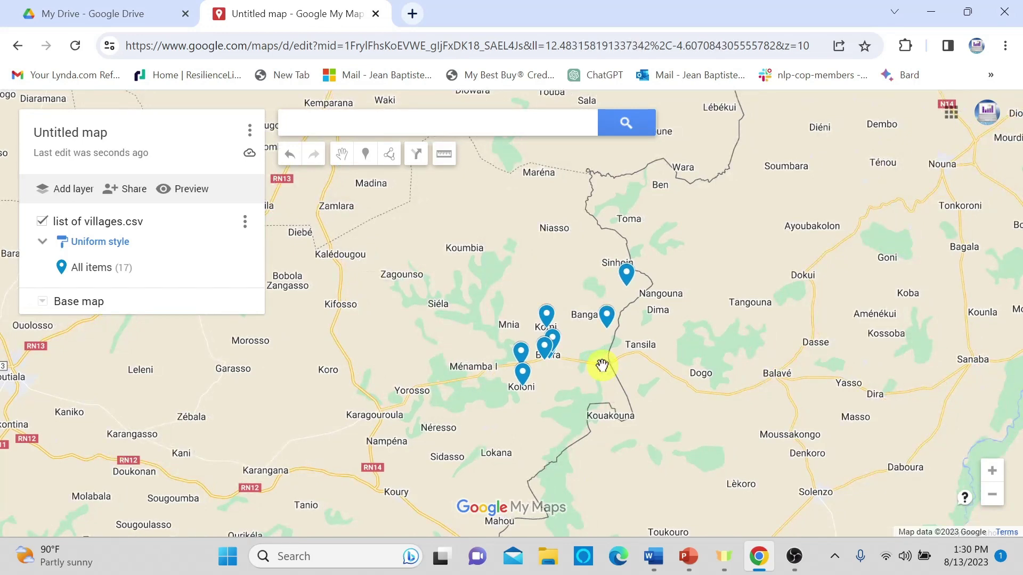
click(549, 316)
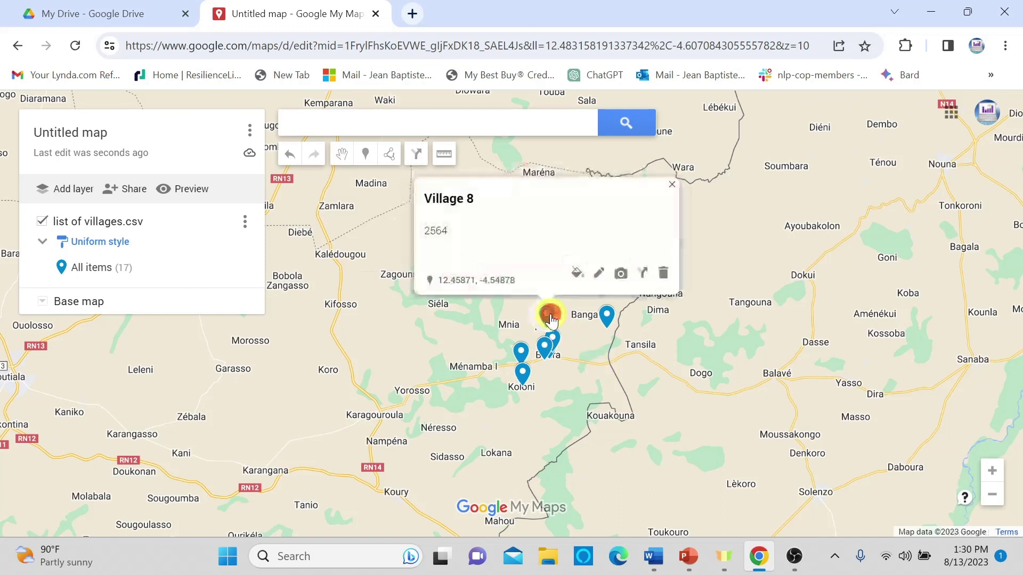
click(577, 274)
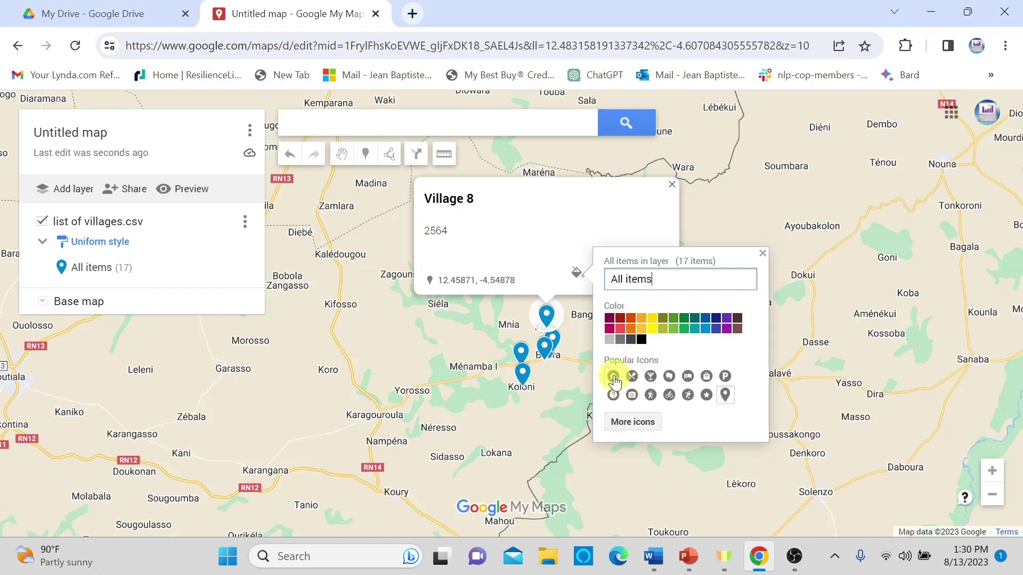
click(613, 377)
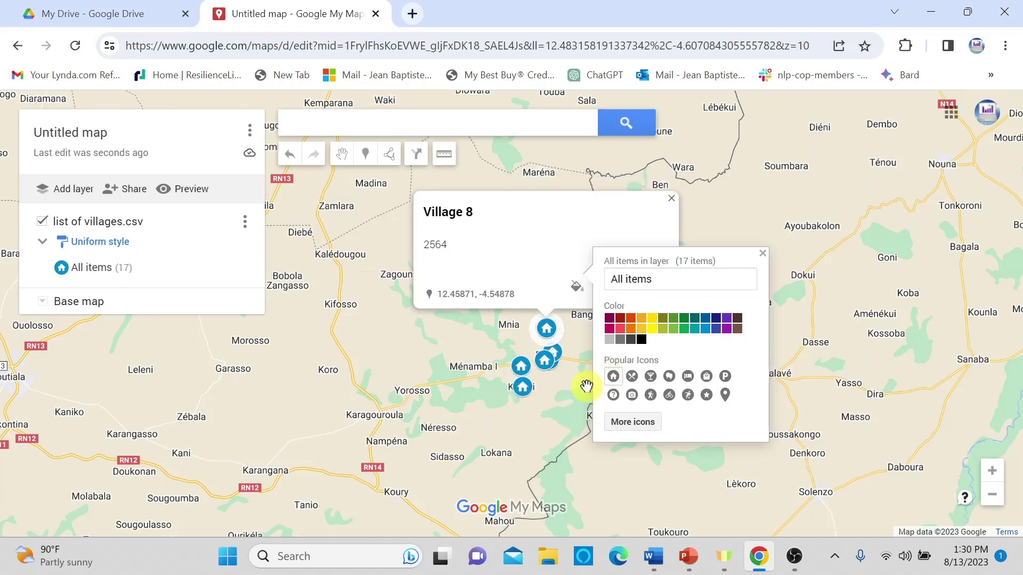
click(634, 324)
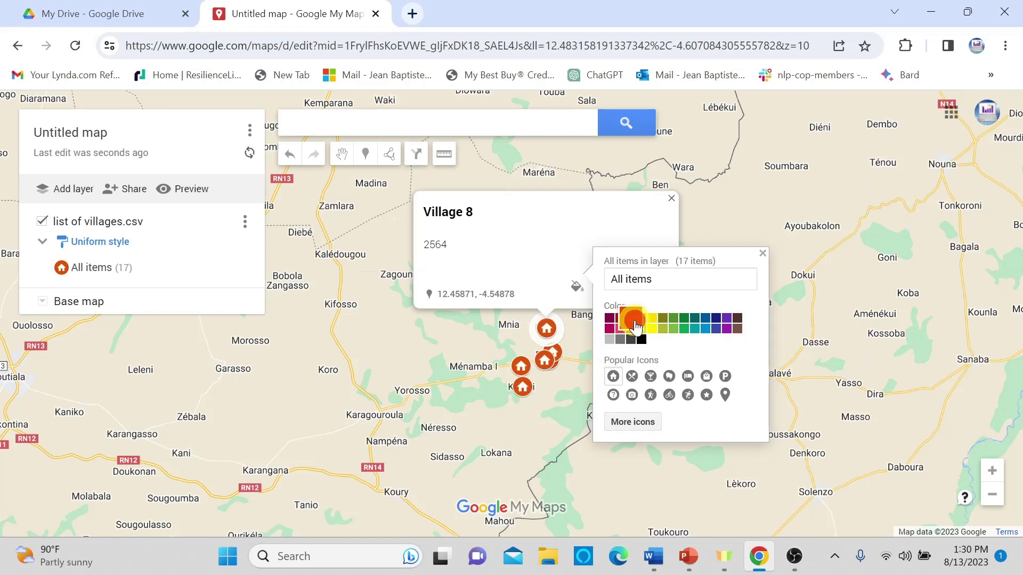
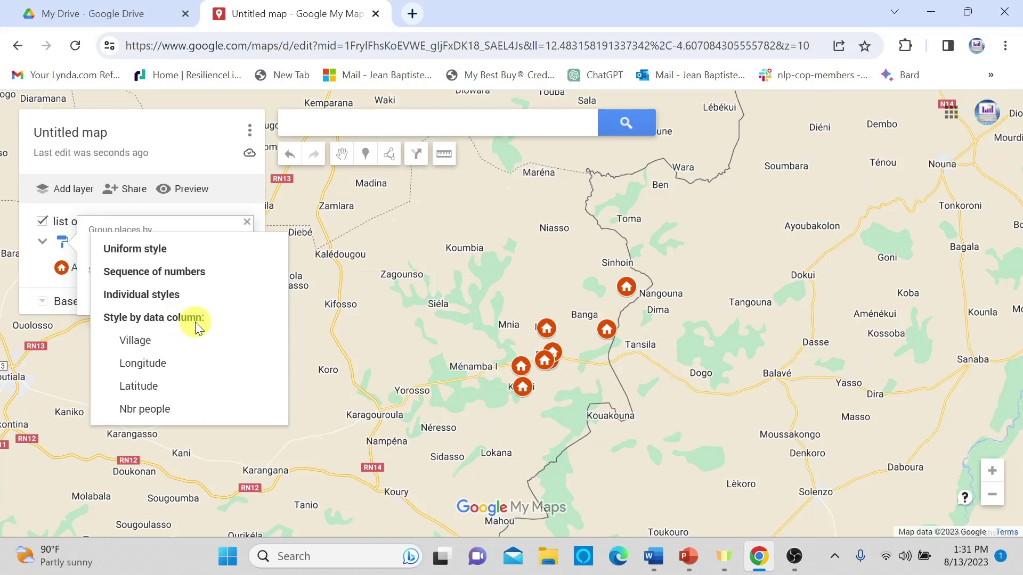
Style the village markers by the Nbr people column, grouped into 2 ranges, and close the style settings
click(164, 419)
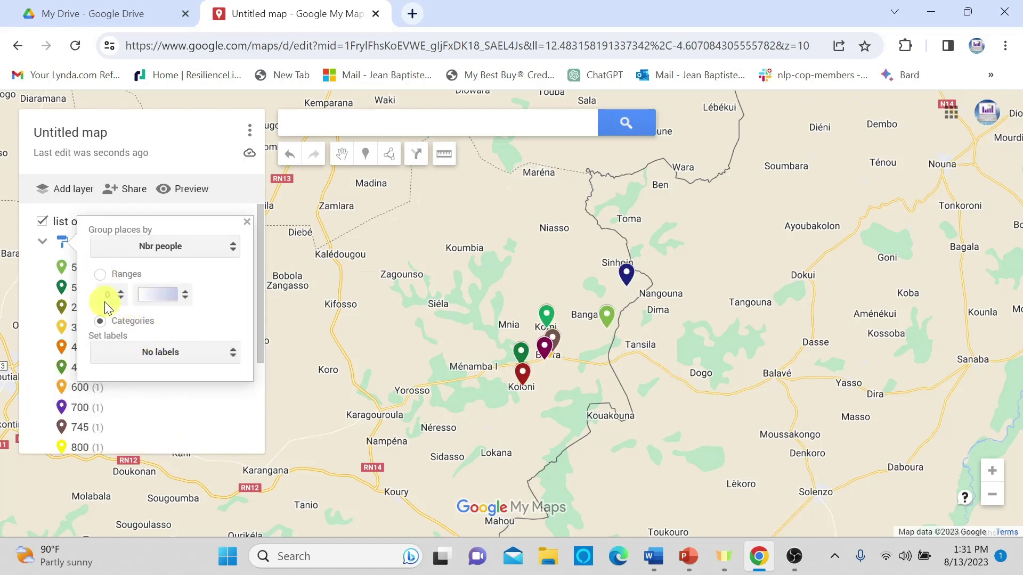
click(100, 274)
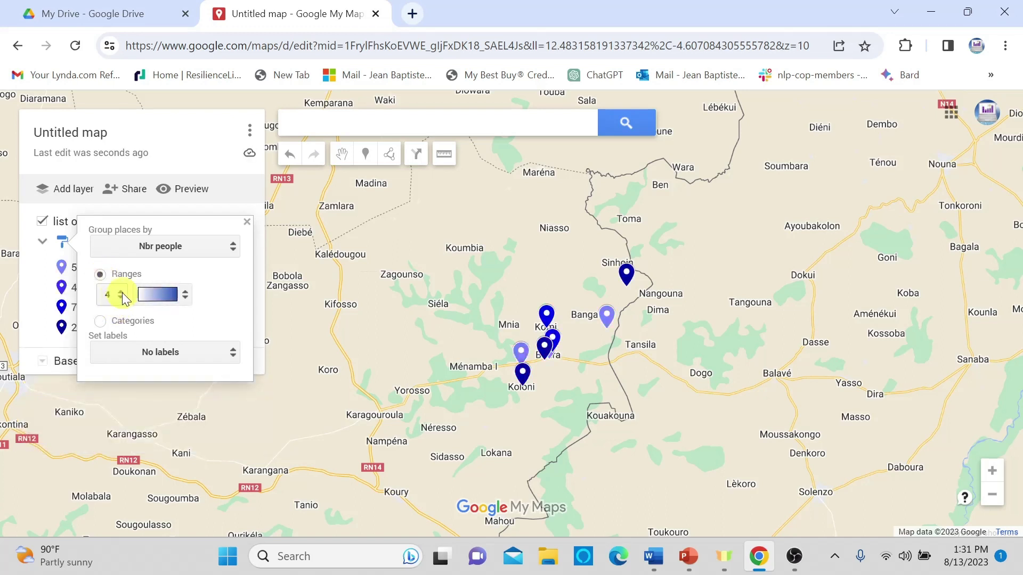
click(118, 295)
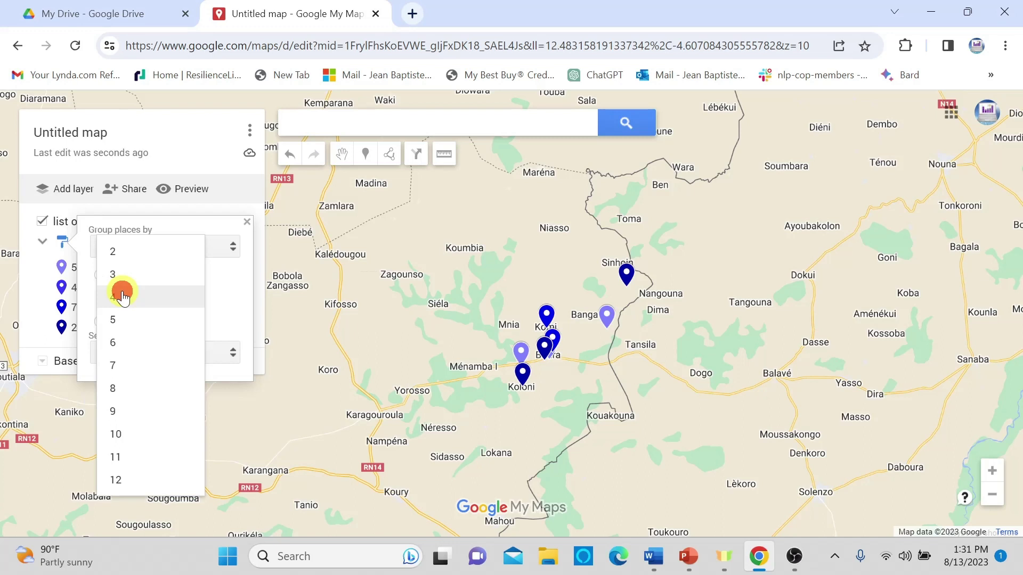
click(114, 254)
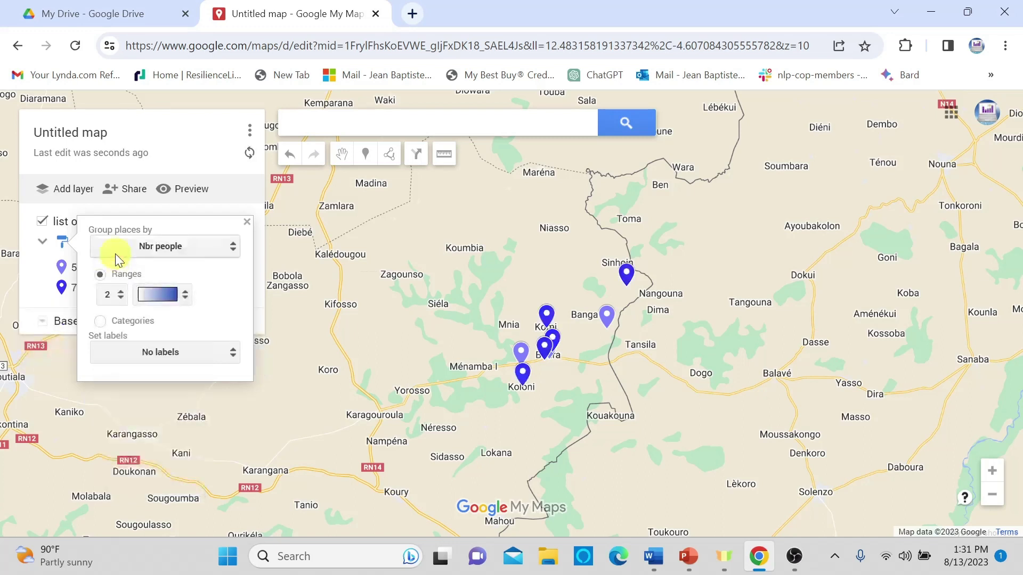
click(379, 332)
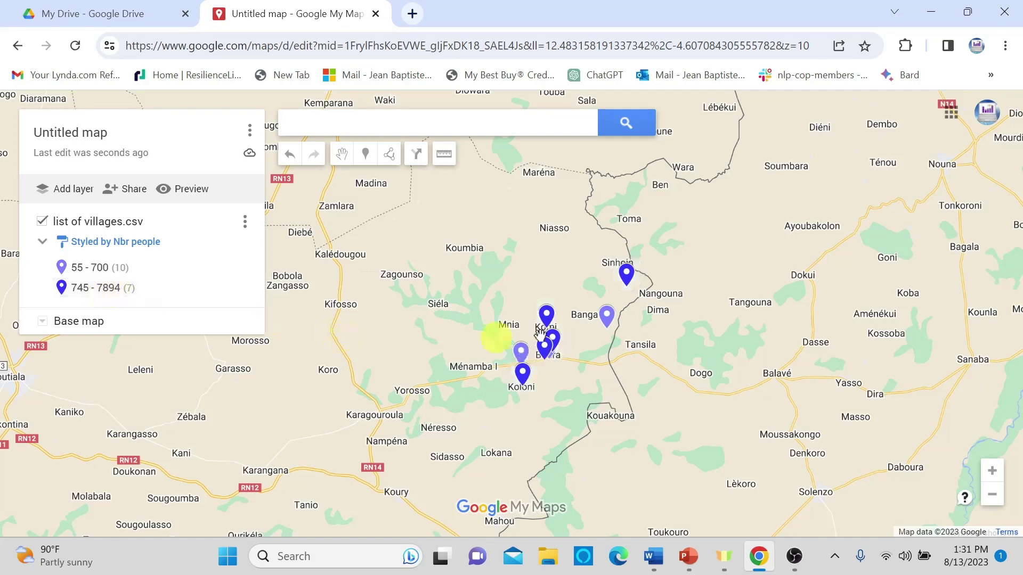
Check the number of people on the info card of the Village 4 marker near Sinhoin, and close the card
scroll(655, 314, up, 2)
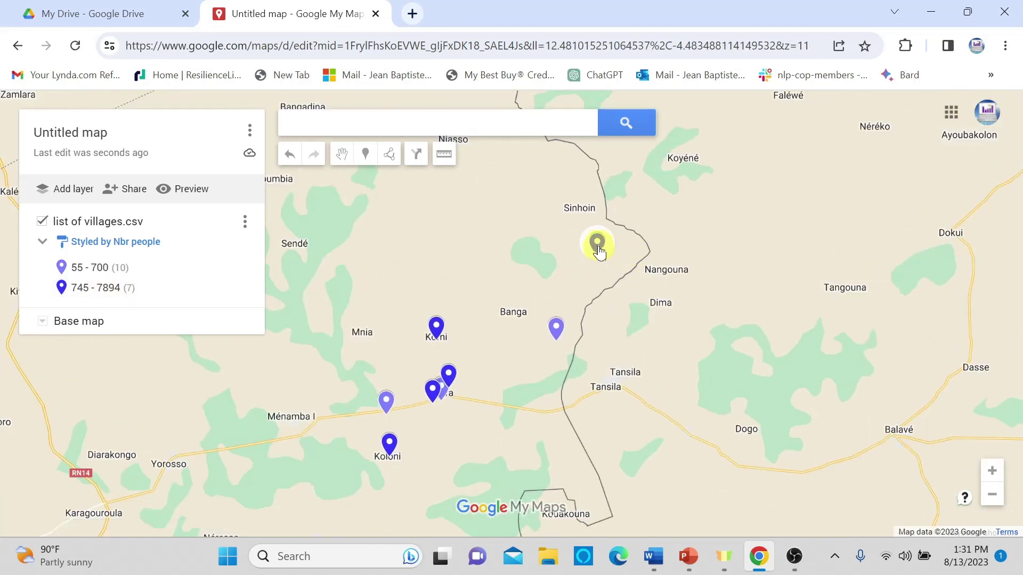
click(598, 252)
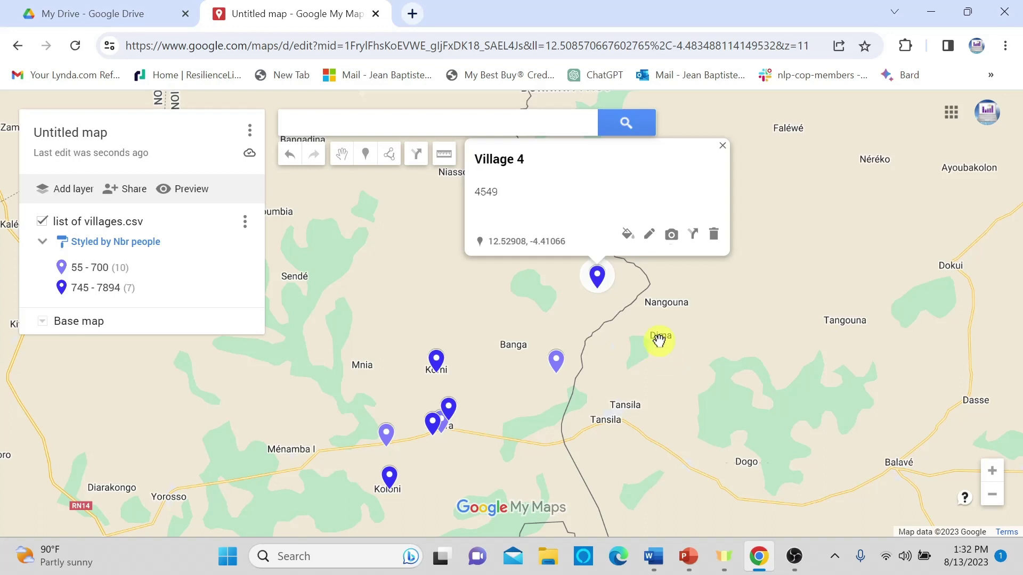
scroll(659, 340, down, 1)
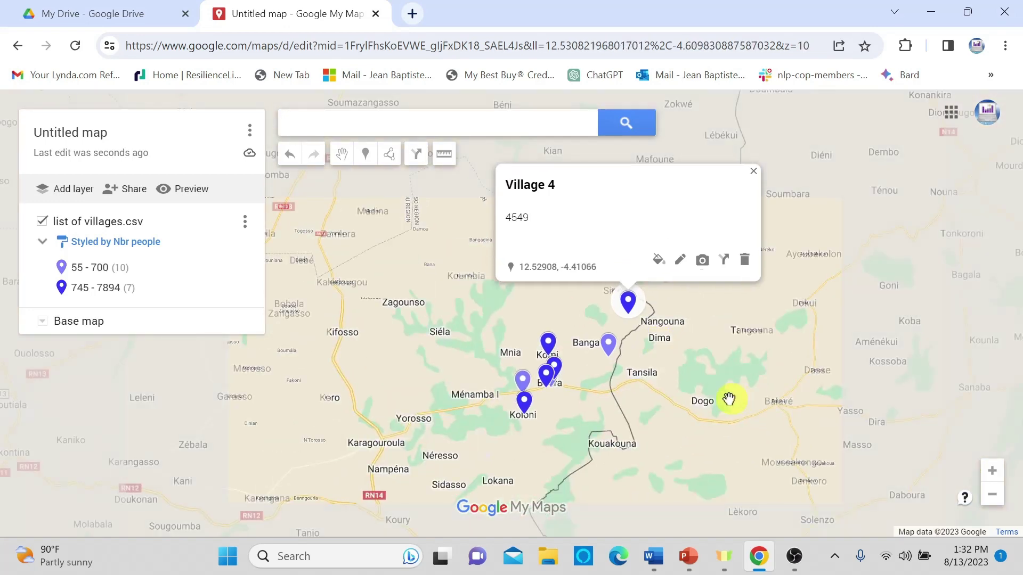
click(709, 435)
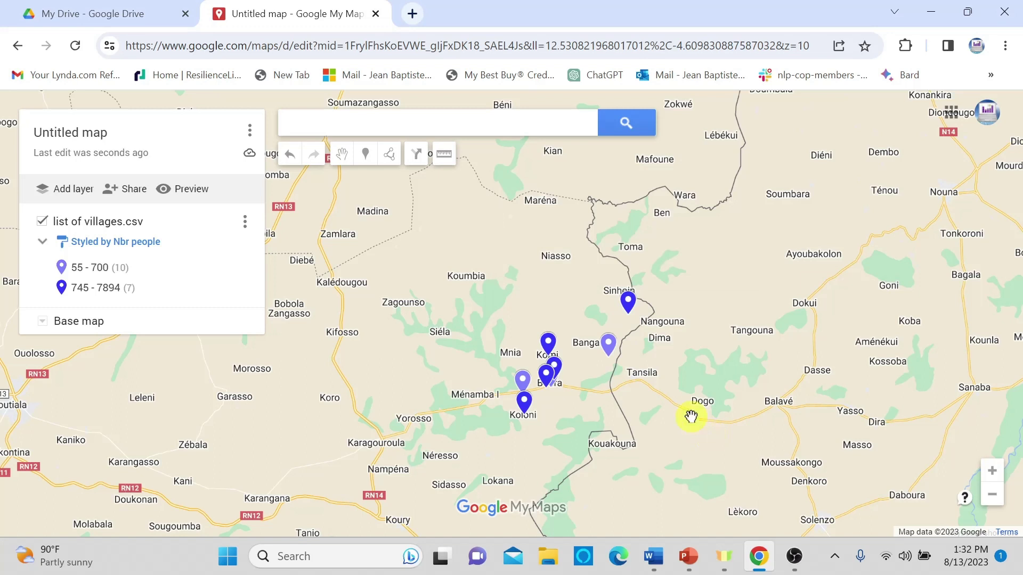
Upload the image 20221006_090110 from the google_map folder to the Village 4 marker, save it and check the photo on its info card
click(628, 304)
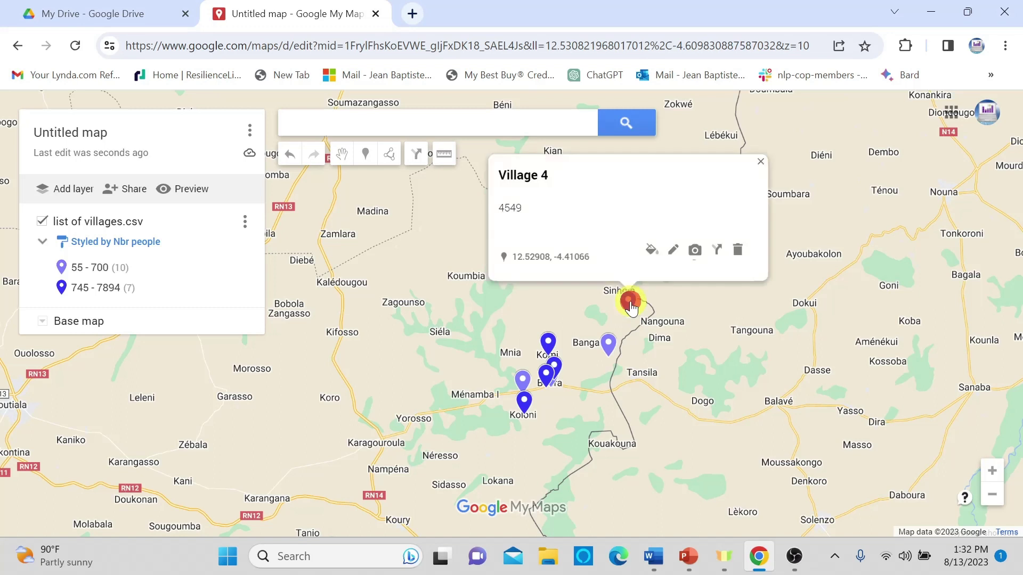
click(701, 261)
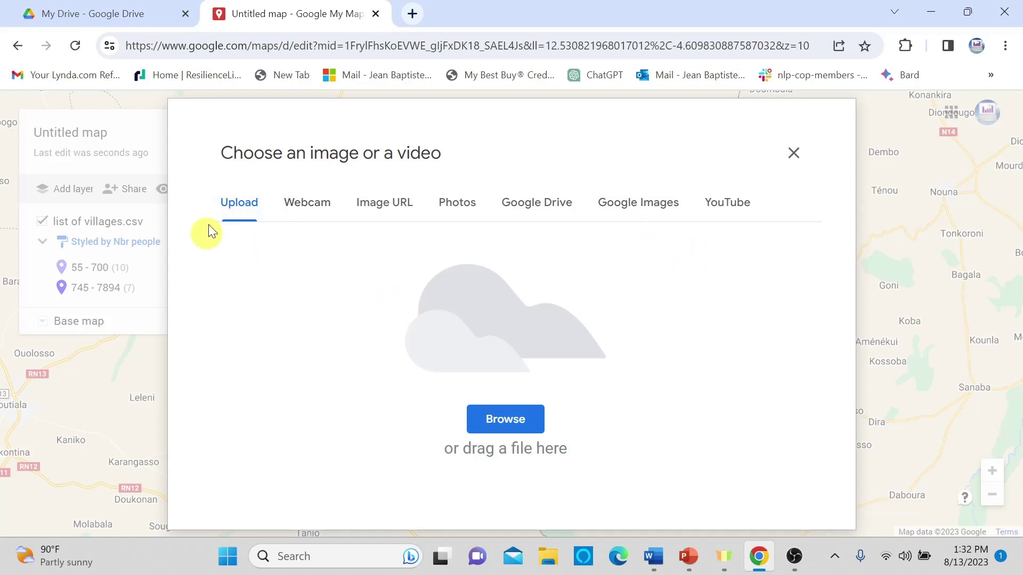
click(500, 433)
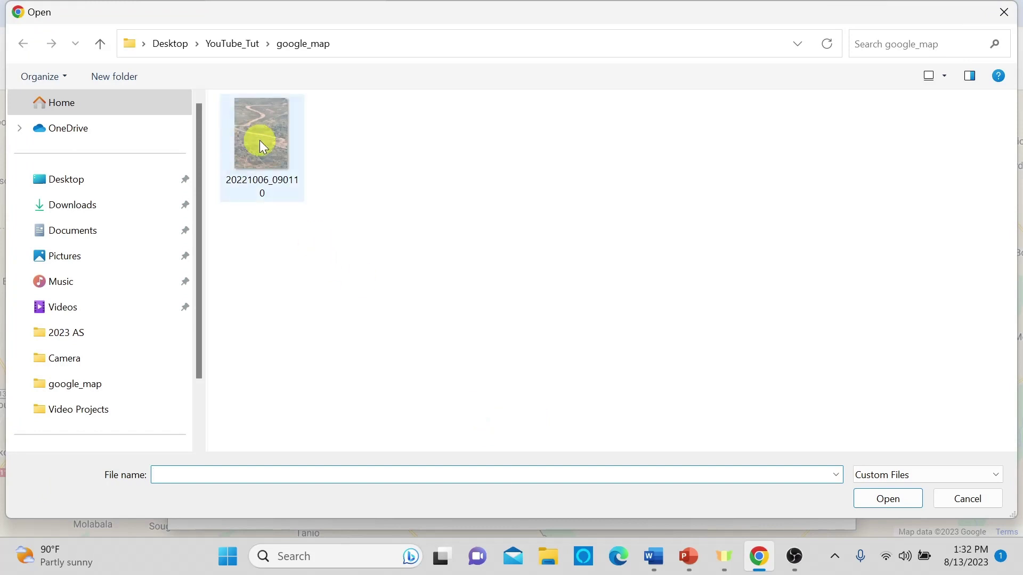
click(262, 143)
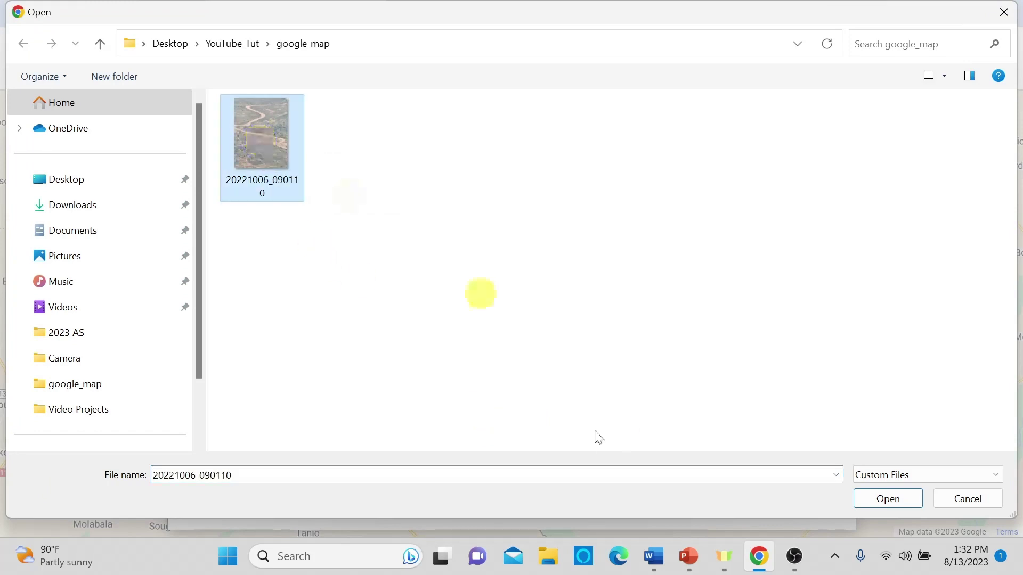
click(892, 496)
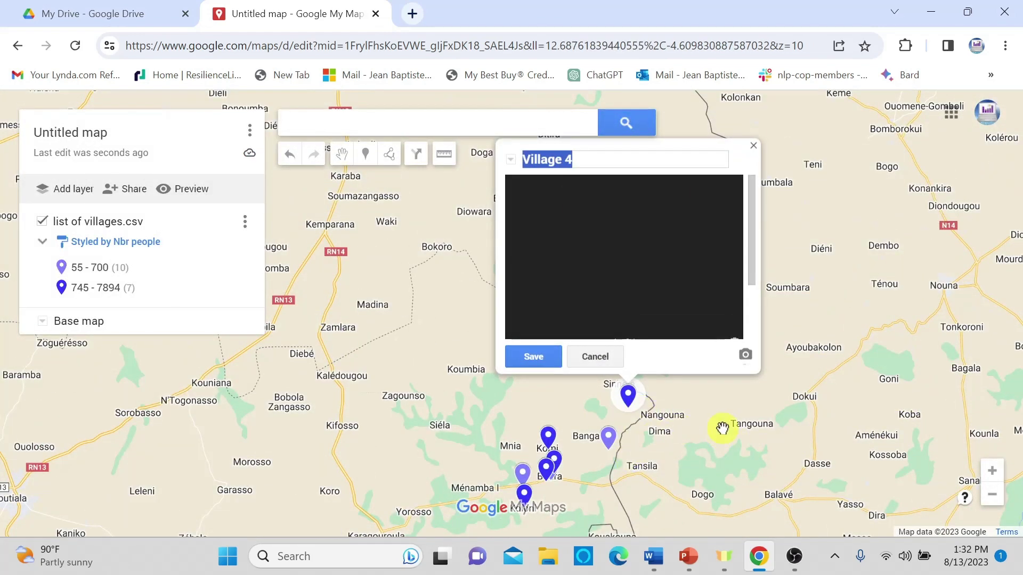
click(535, 357)
click(797, 479)
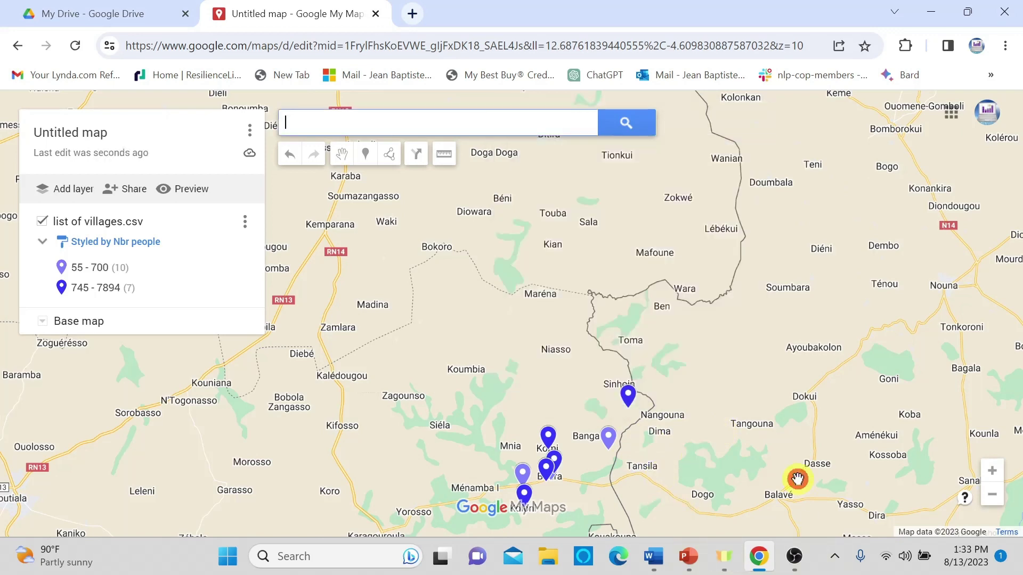
click(629, 397)
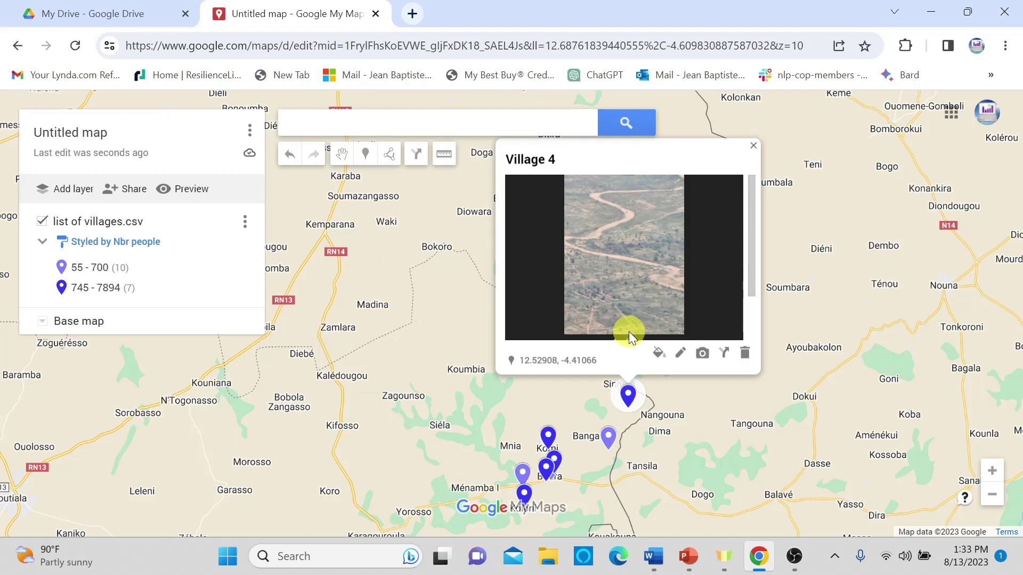
click(382, 415)
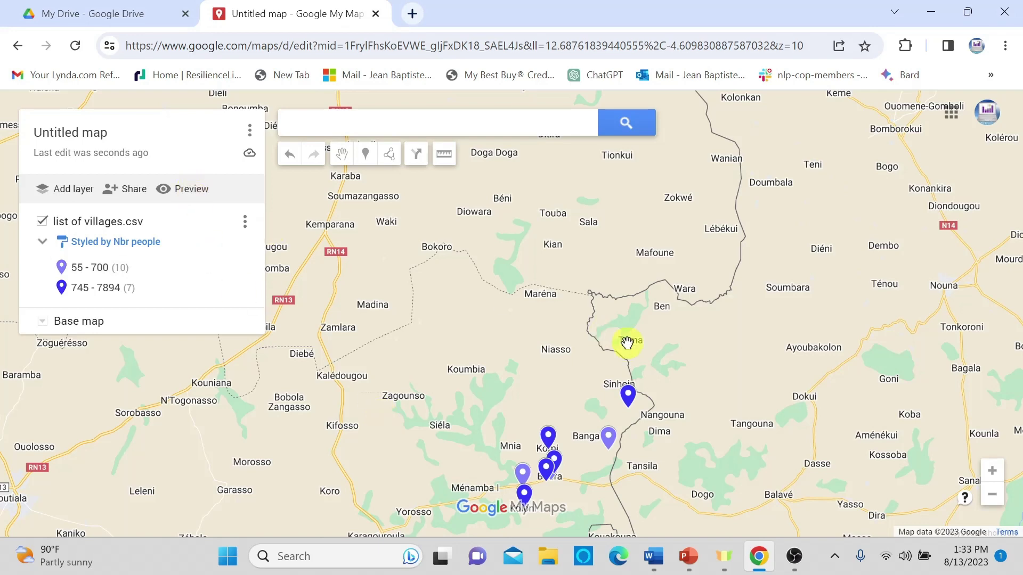
Preview the map in view-only mode, return to editing and examine the southern village cluster near the border
scroll(627, 343, down, 2)
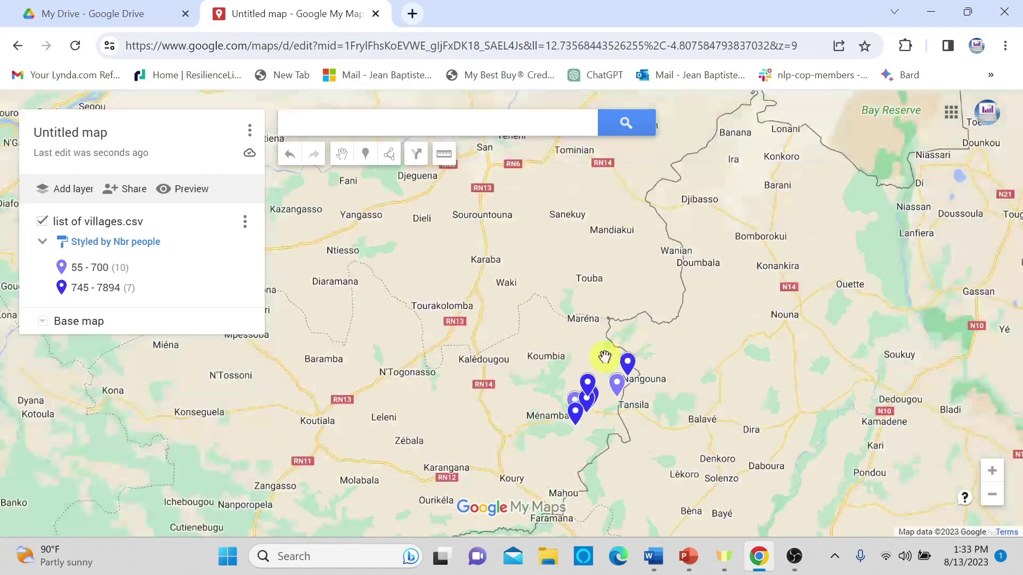
click(179, 190)
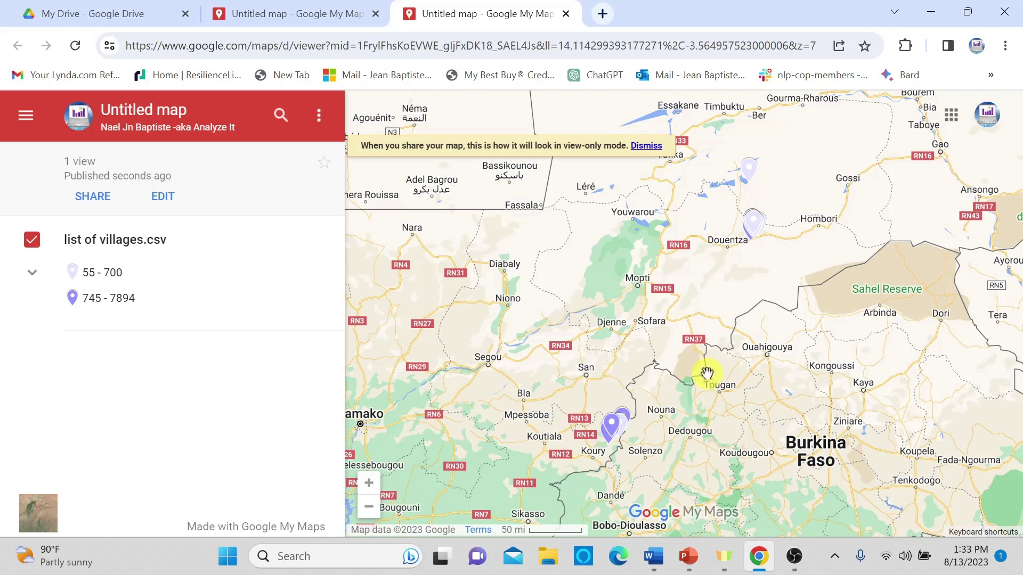
click(159, 198)
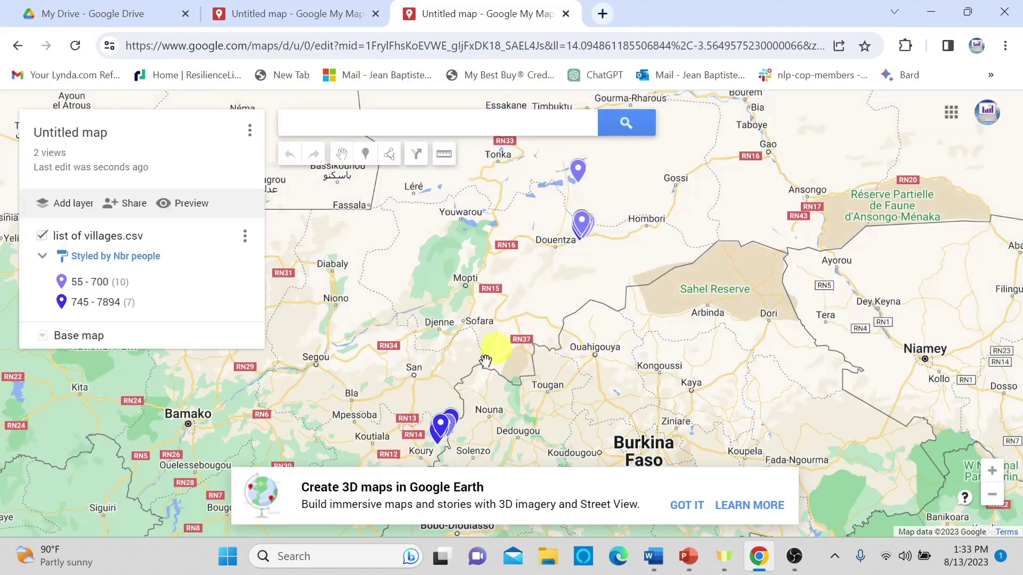
drag(500, 353, 550, 264)
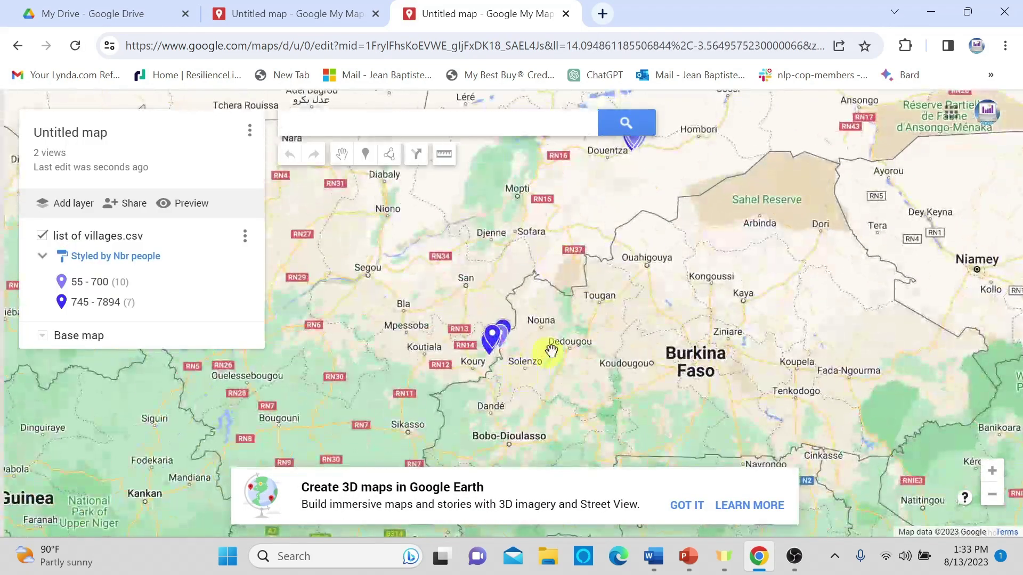
scroll(550, 349, up, 1)
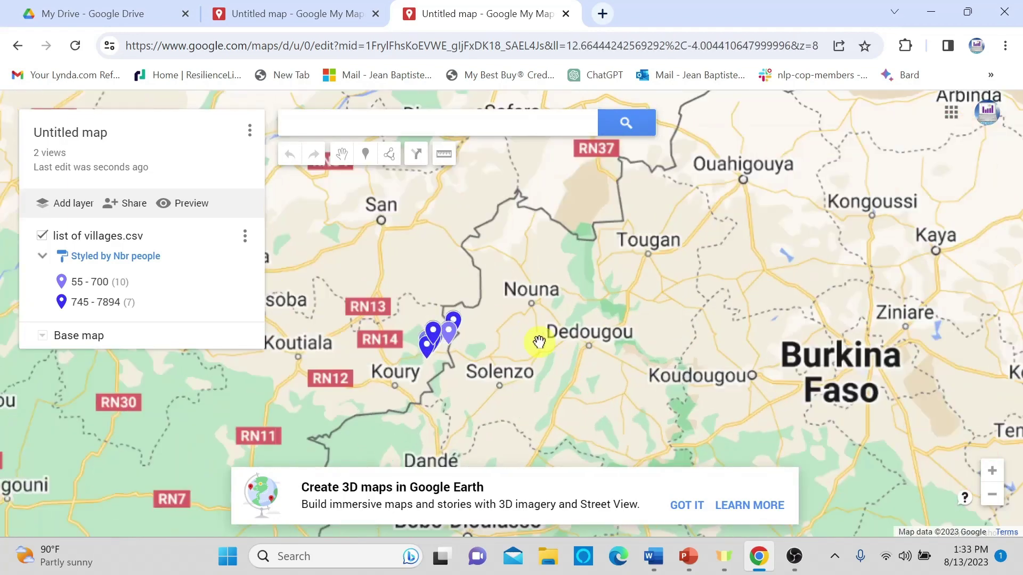
double_click(517, 324)
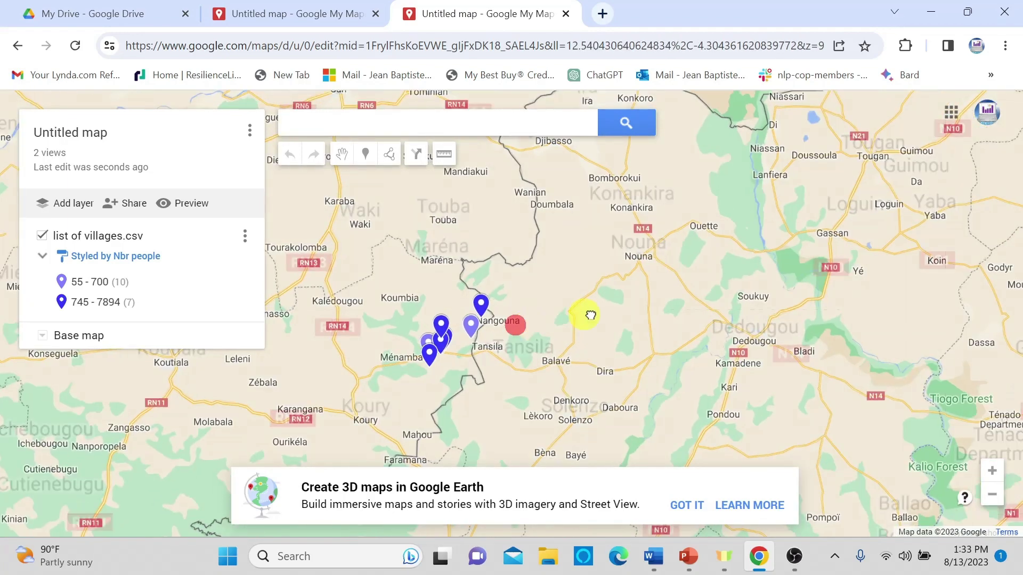
scroll(613, 305, up, 2)
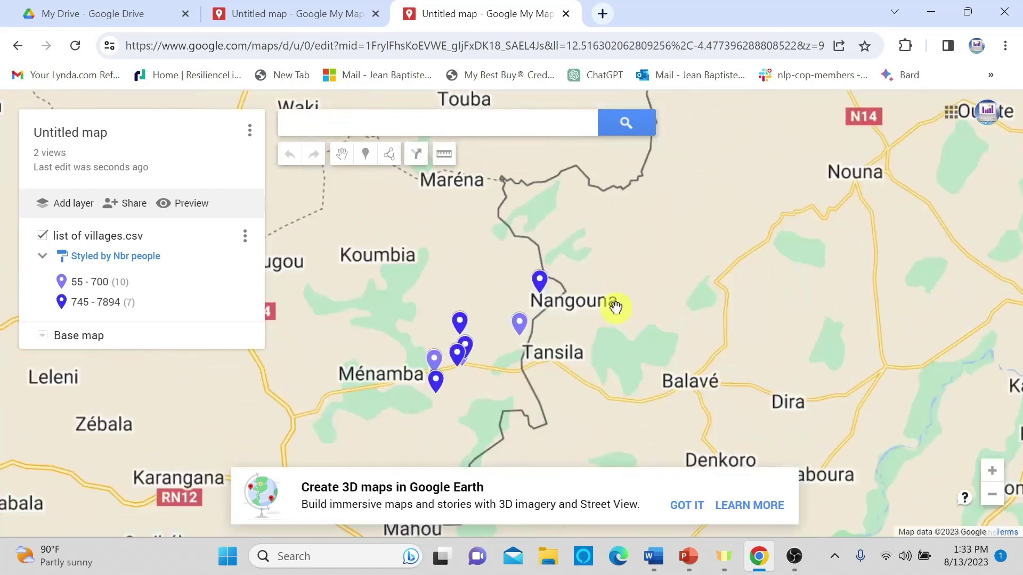
click(597, 254)
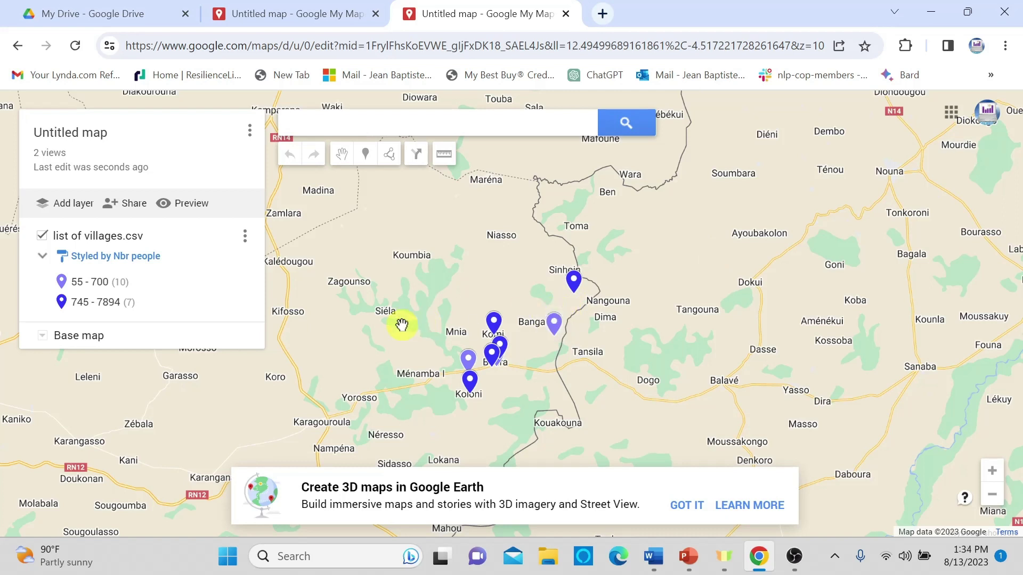
Start sharing the map and give it the title "example", leaving the description empty
click(128, 207)
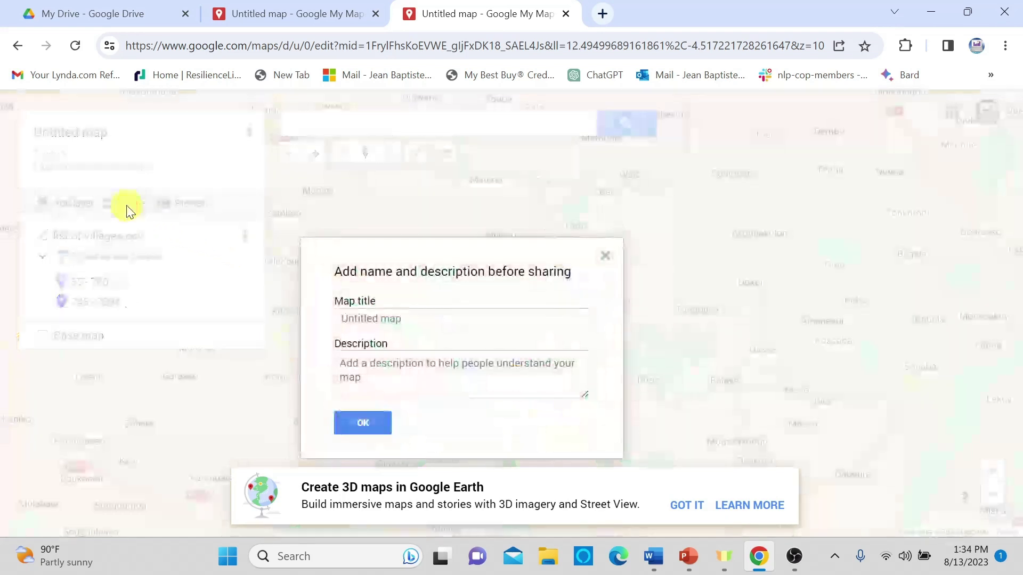
click(363, 319)
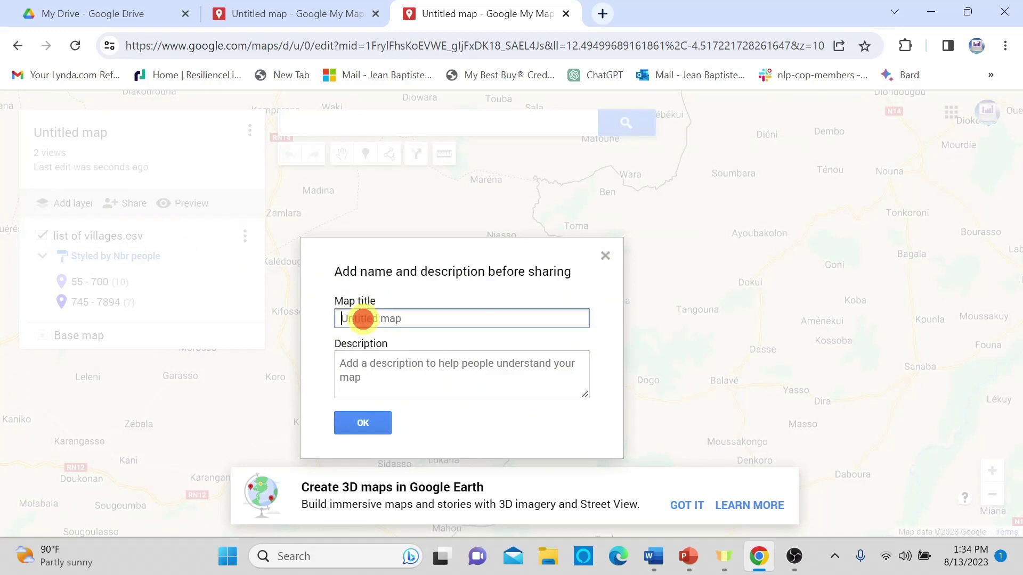
text(es)
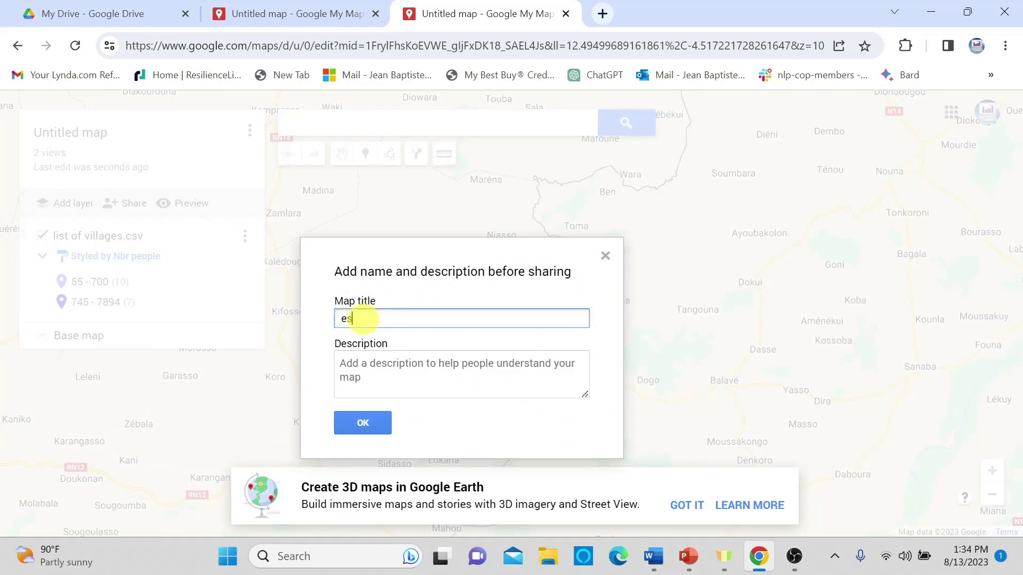
key(BackSpace)
key(BackSpace)
text(example)
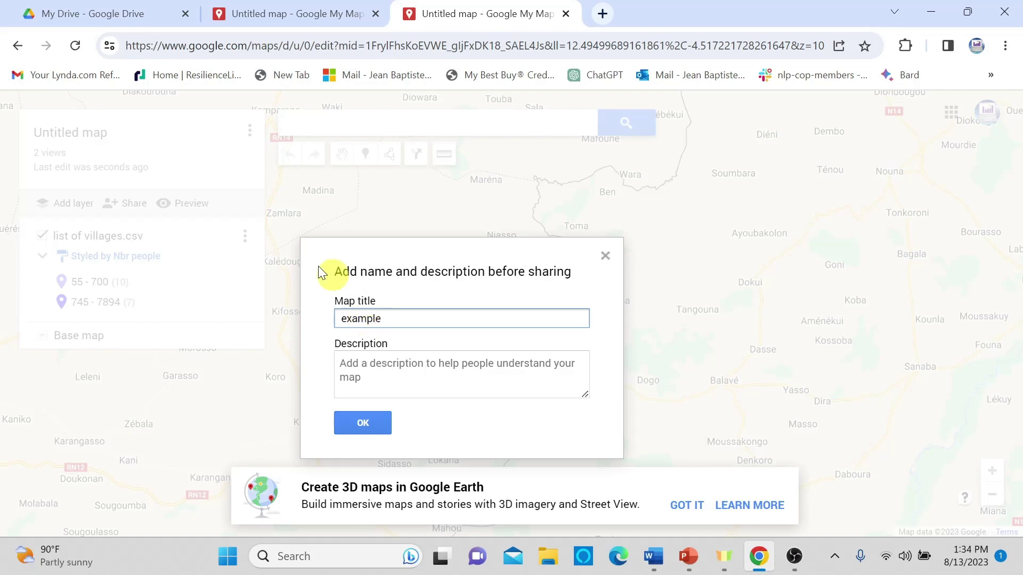
click(358, 431)
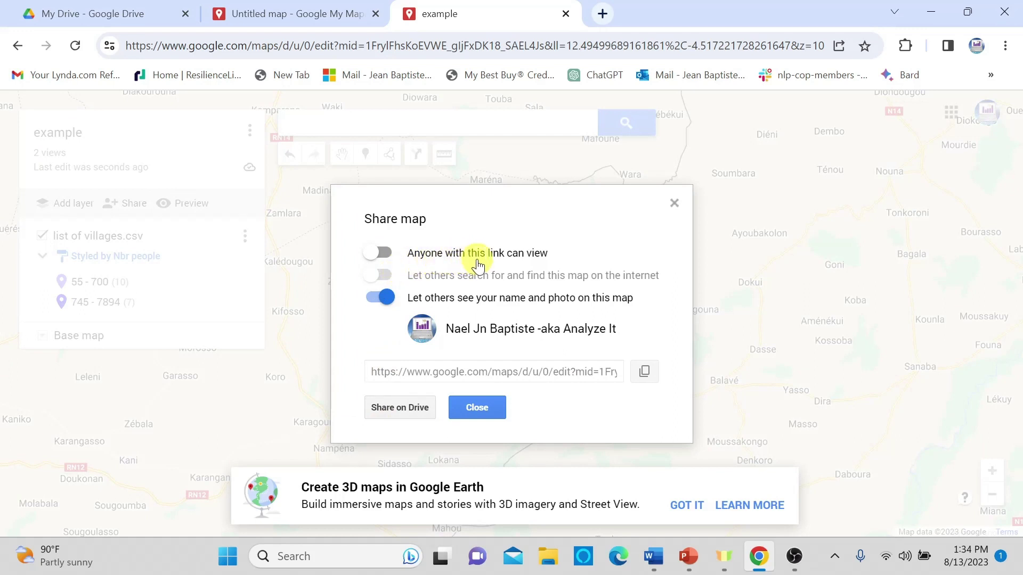
Allow anyone with the link to view the map, copy the share link and close the sharing settings
click(387, 255)
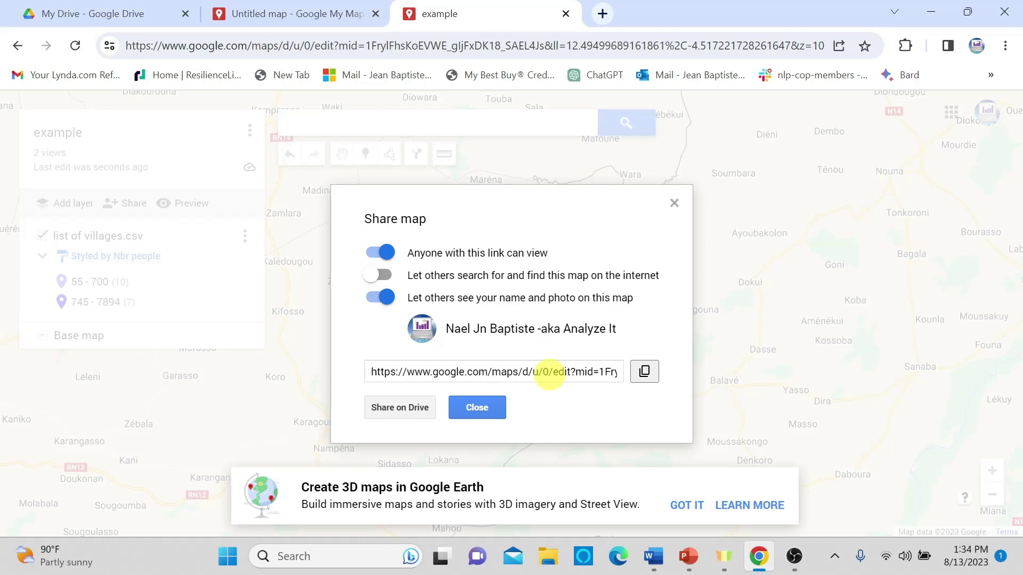
click(644, 372)
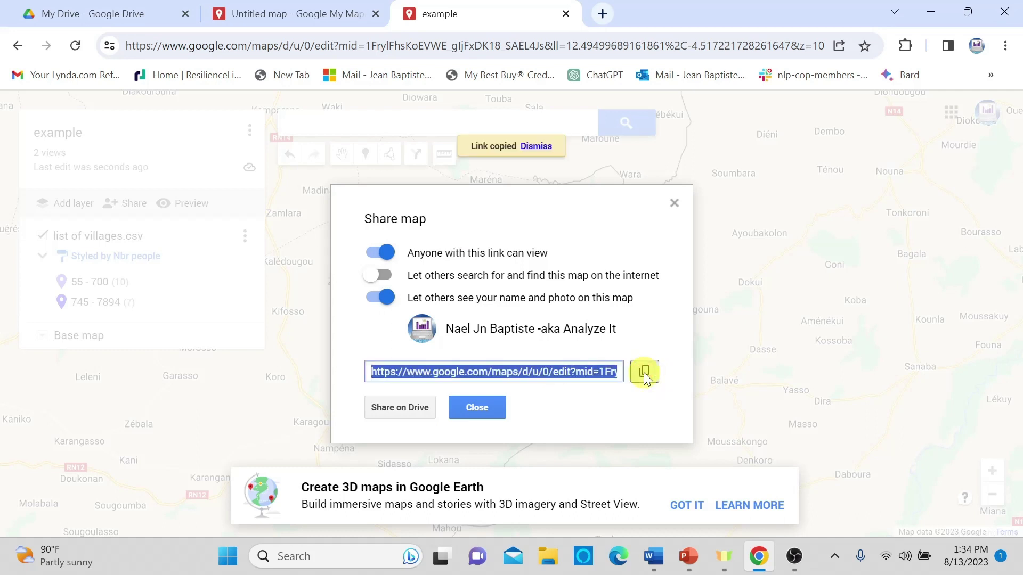
click(488, 409)
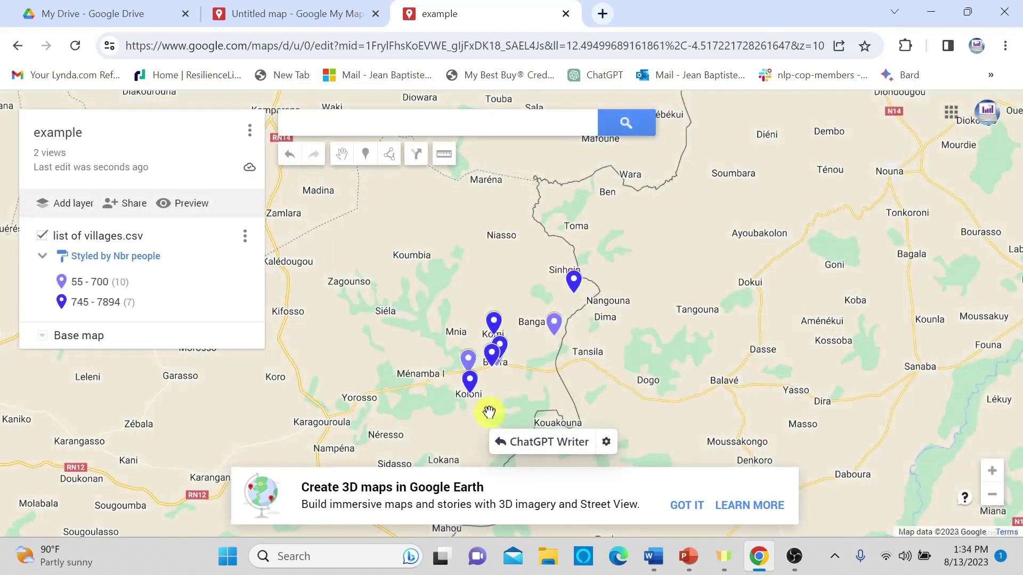